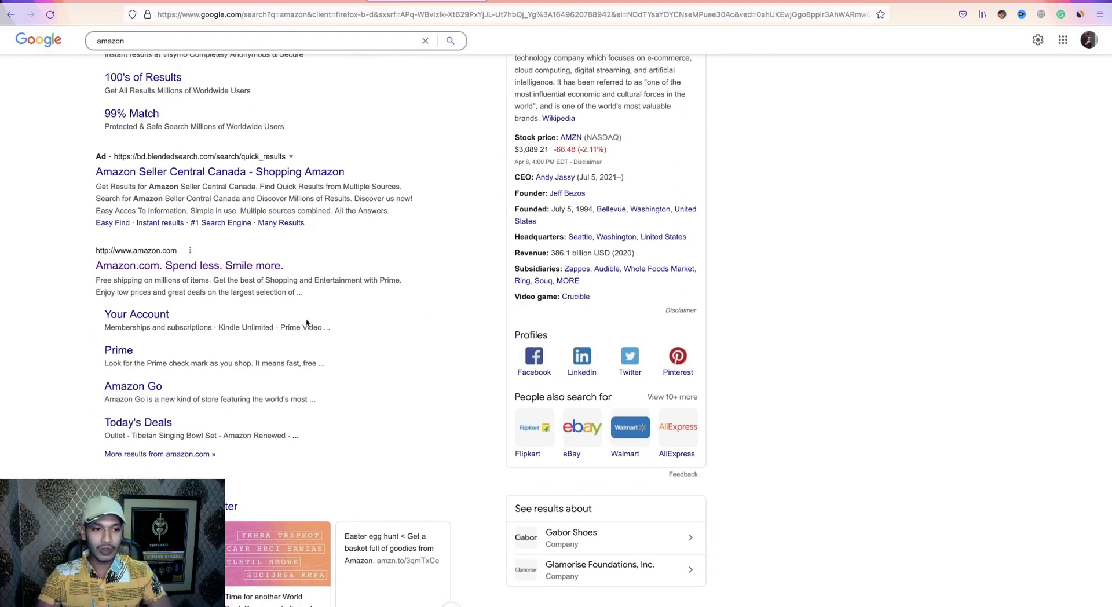
Open the Amazon.com search result in a new tab and switch to it.
right_click(172, 267)
left_click(202, 280)
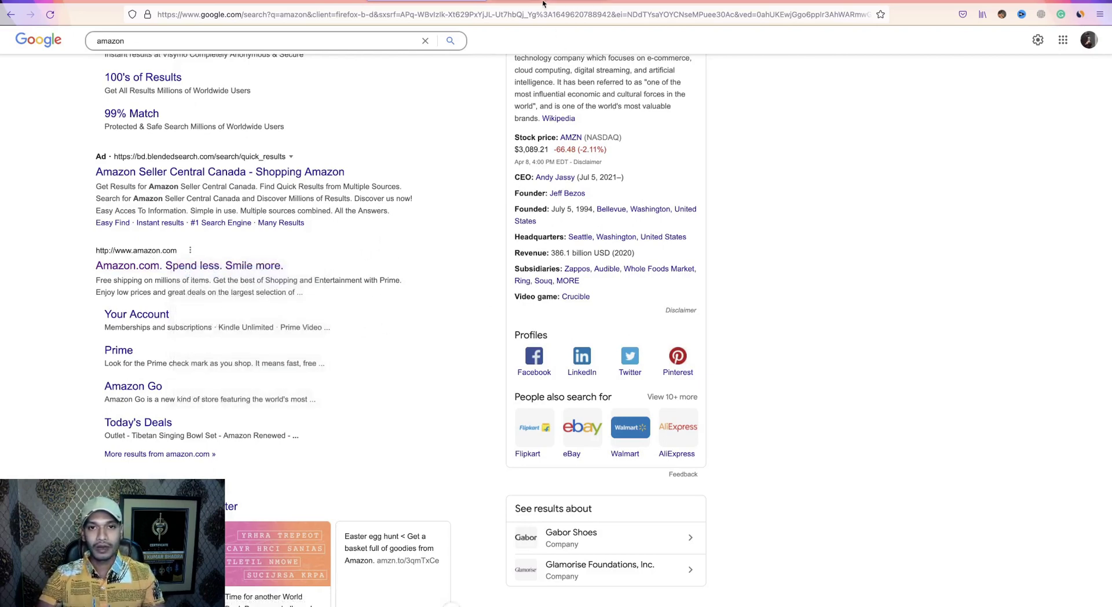
key("ctrl+Tab")
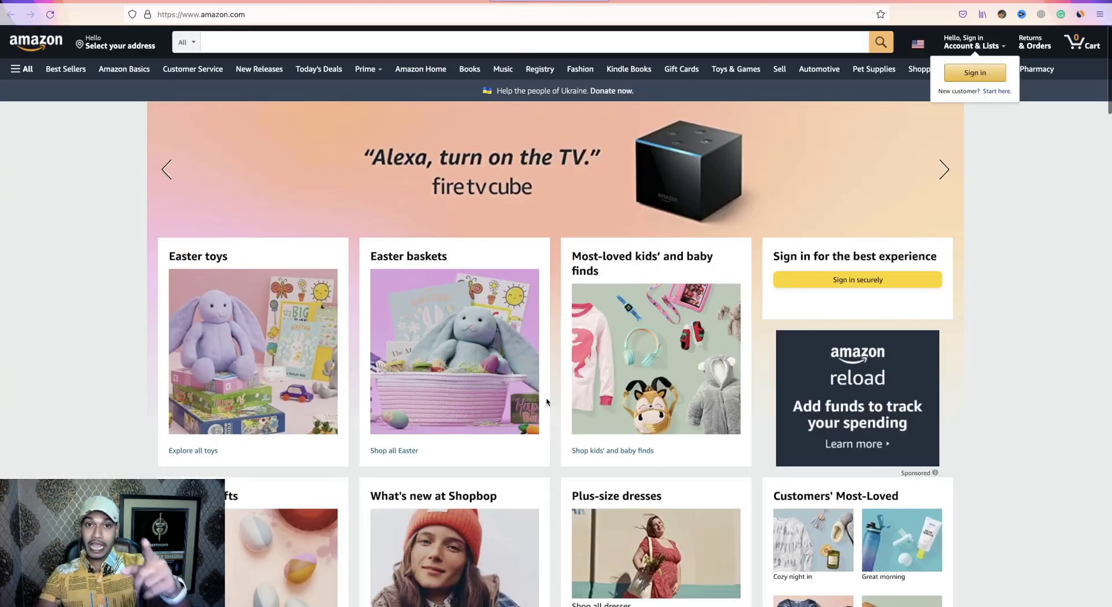
Open the footer's Become an Affiliate link in a new tab and switch to the Associates page.
scroll(547, 402, "down", 5)
scroll(547, 401, "down", 20)
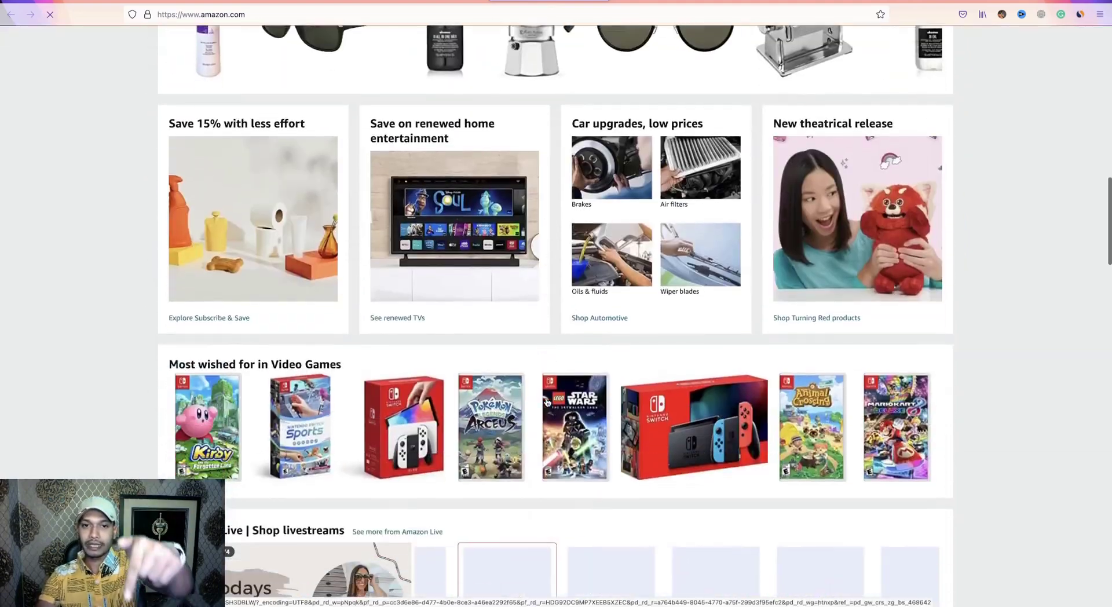
scroll(546, 401, "down", 10)
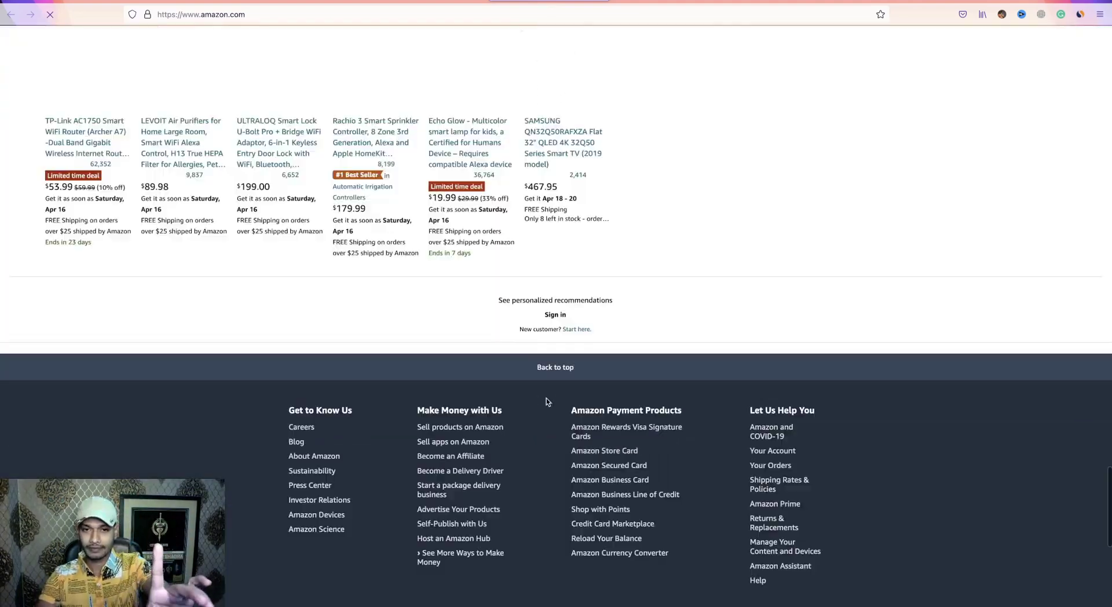
scroll(547, 401, "up", 4)
scroll(547, 398, "up", 1)
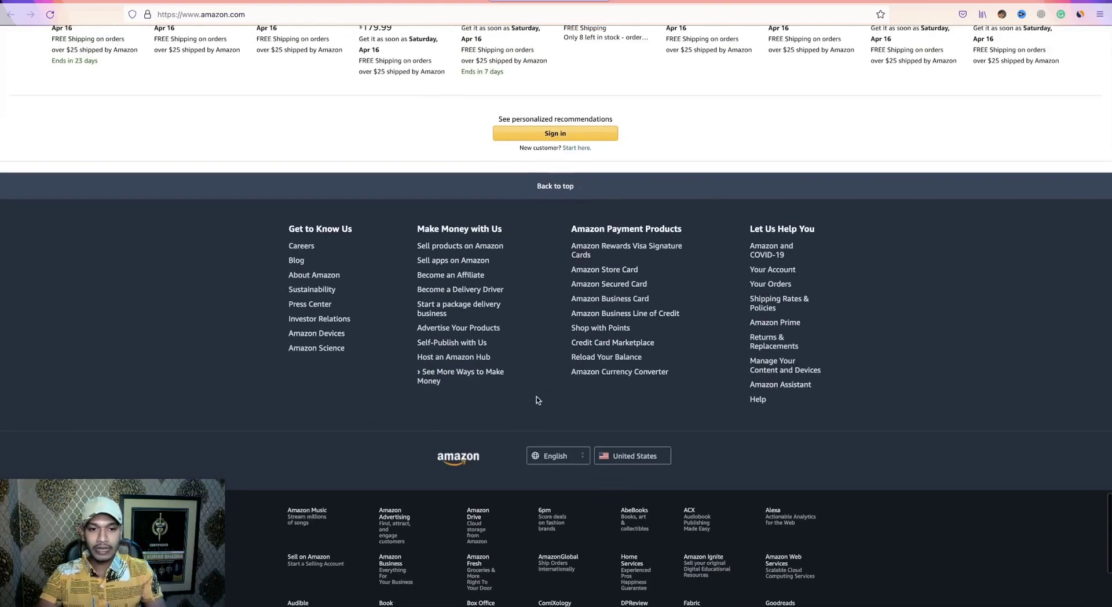
scroll(547, 398, "up", 6, "ctrl")
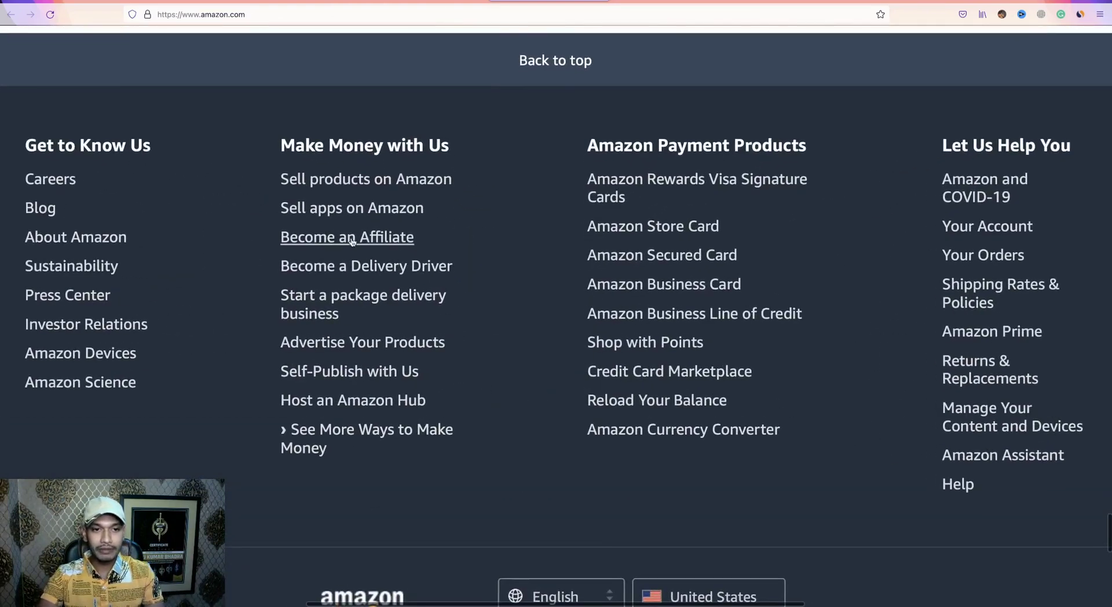
right_click(345, 244)
left_click(356, 245)
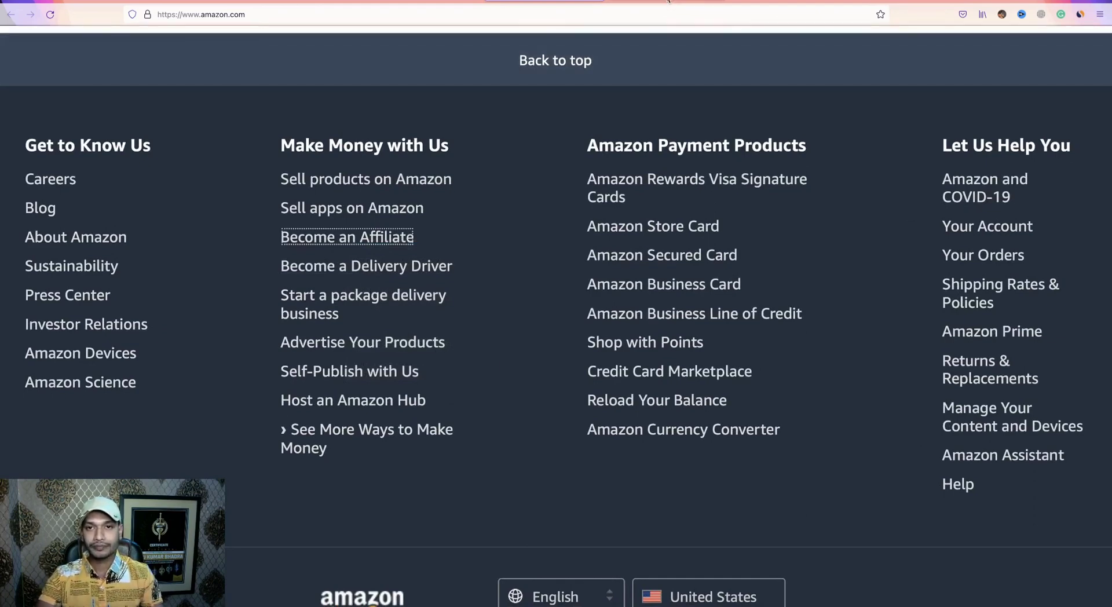
left_click(668, 1)
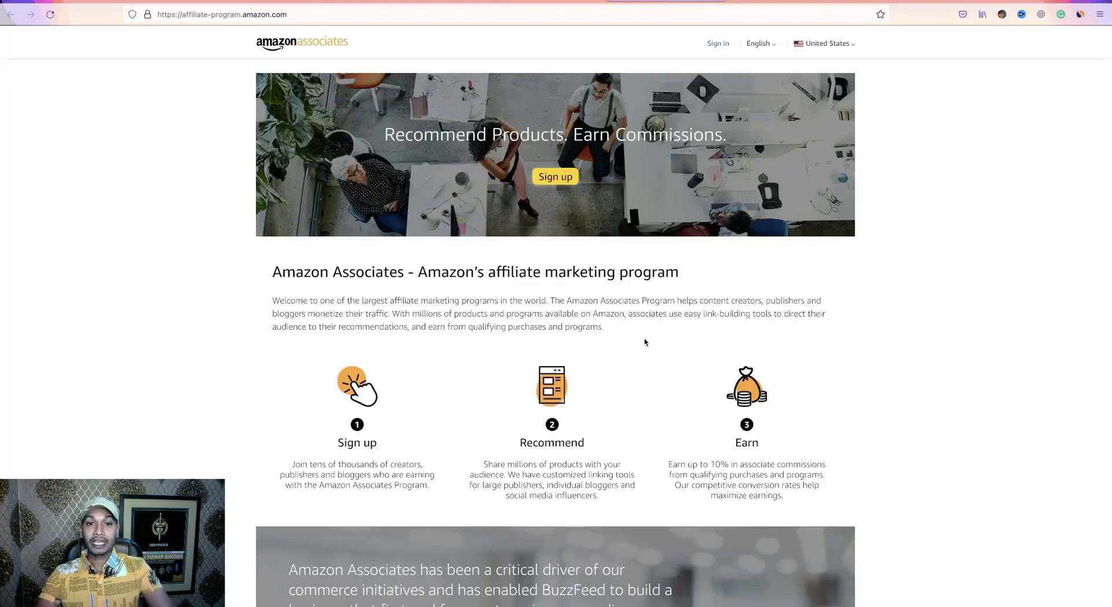
Click Sign up on Amazon Associates, dismiss the login suggestions, and choose Create your Amazon account.
scroll(645, 342, "down", 5)
scroll(645, 339, "down", 5)
scroll(645, 340, "up", 10)
scroll(645, 342, "down", 1)
left_click(557, 181)
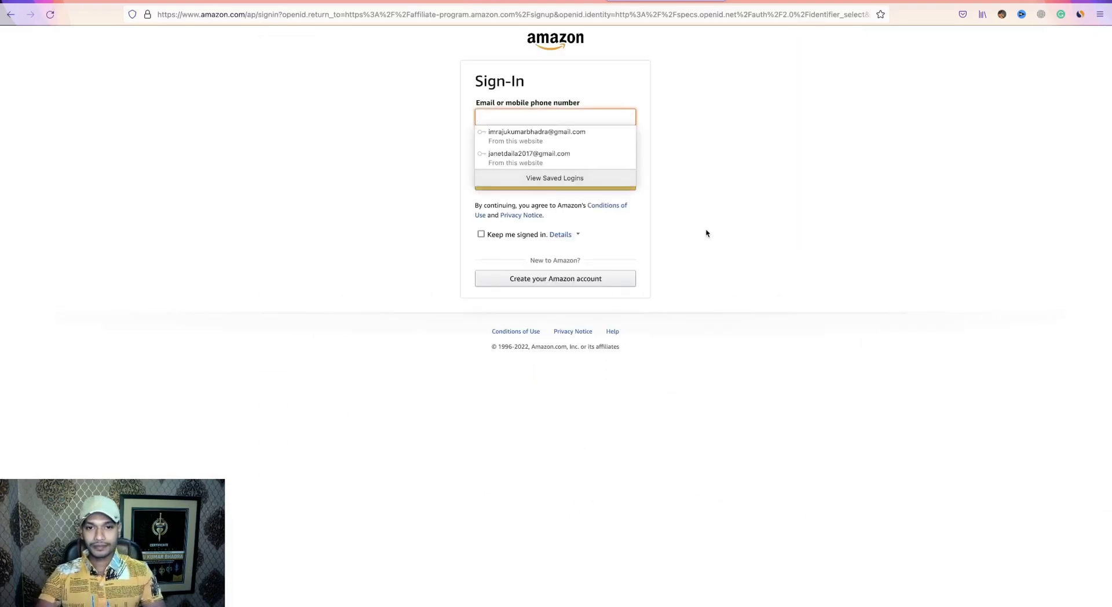
left_click(708, 233)
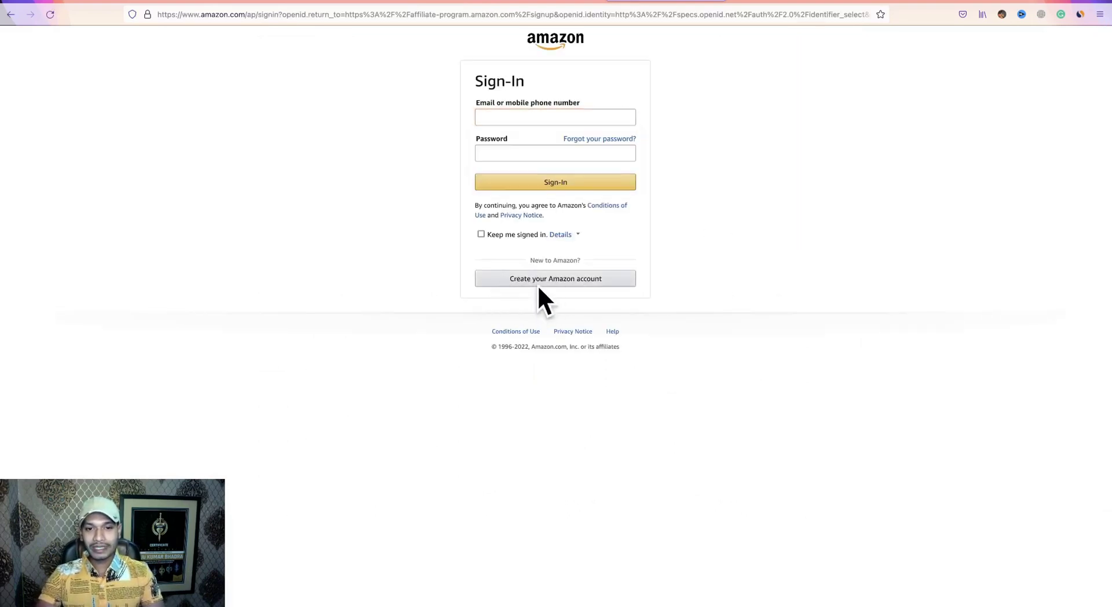
left_click(557, 283)
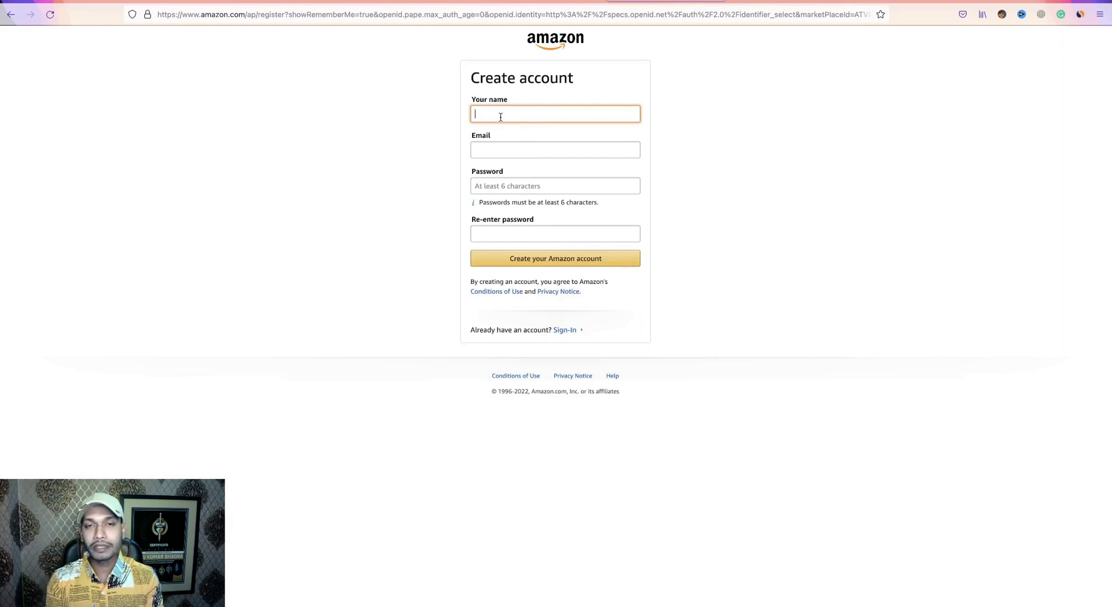
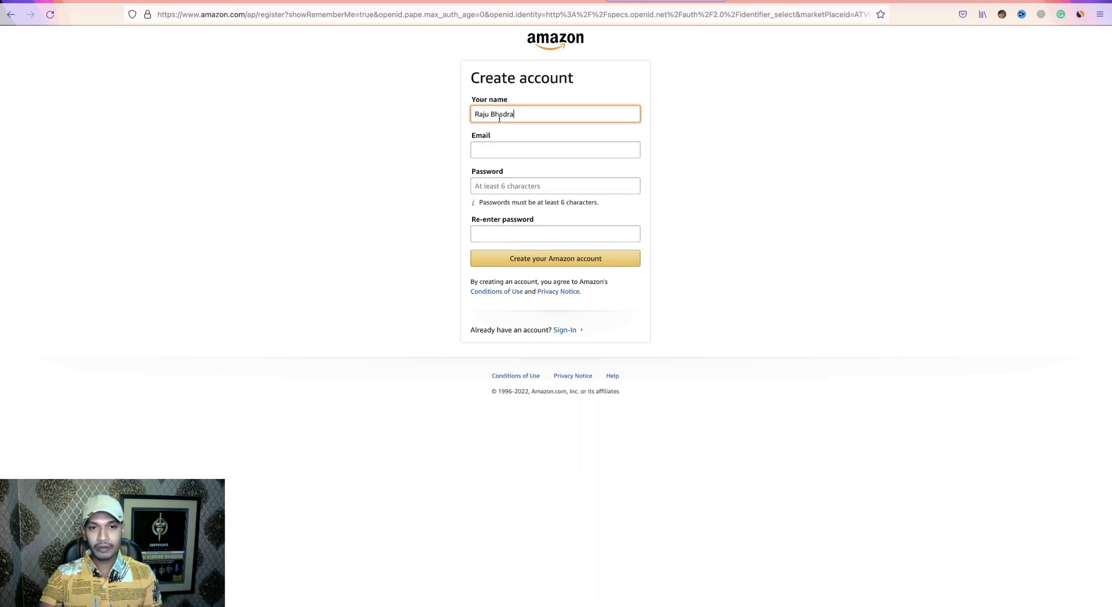
Enter the account holder's name and e-mail address in the registration form.
left_click(512, 151)
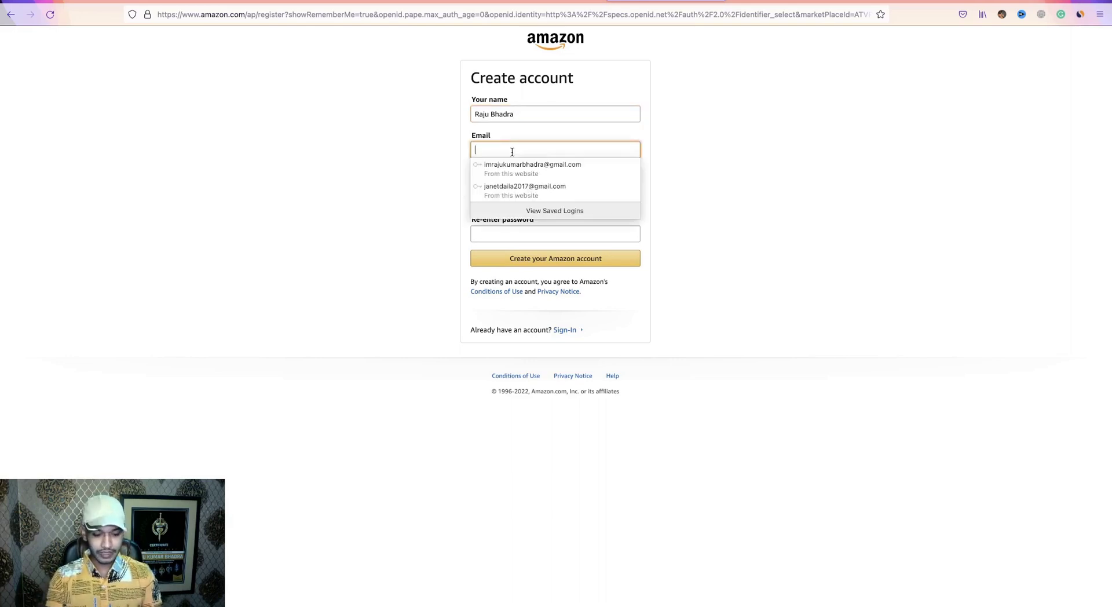
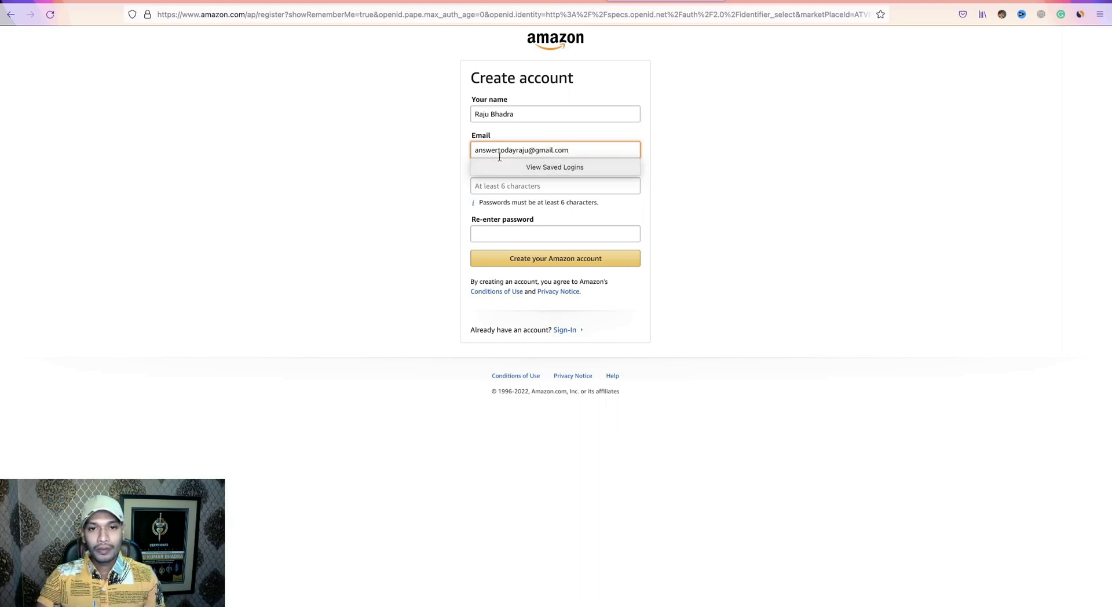
left_click(653, 185)
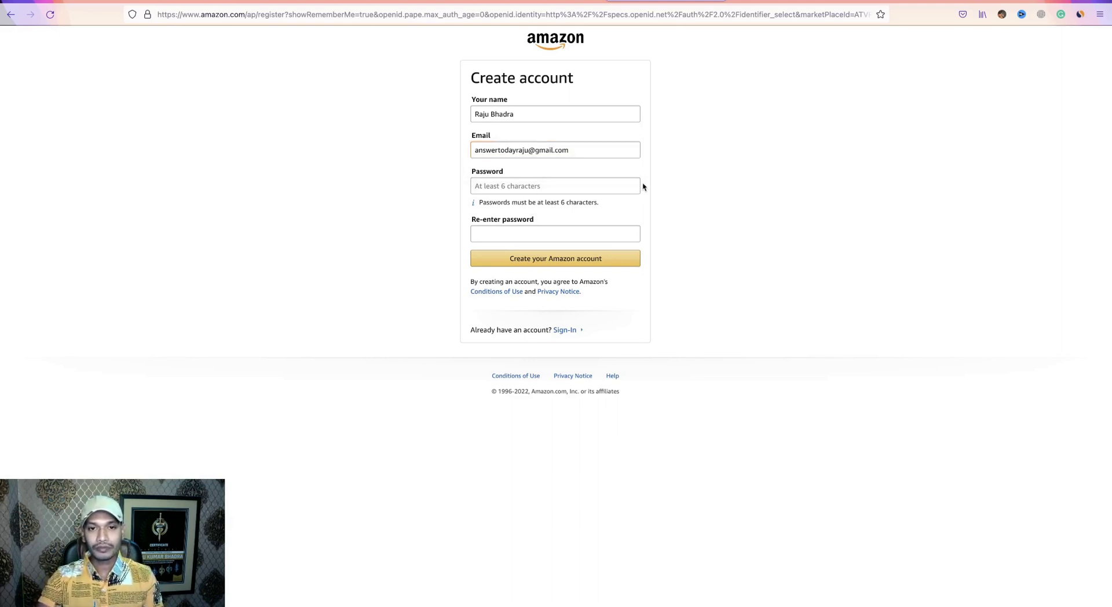
Enter and confirm the account password, submit the form, and dismiss the save-login prompt.
left_click(522, 186)
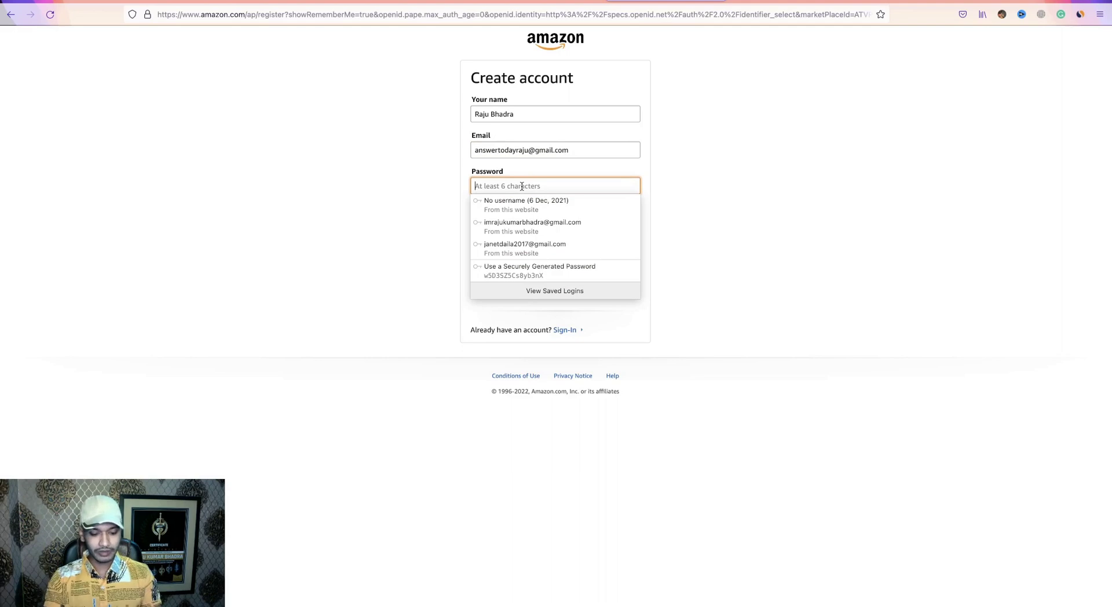
type("••")
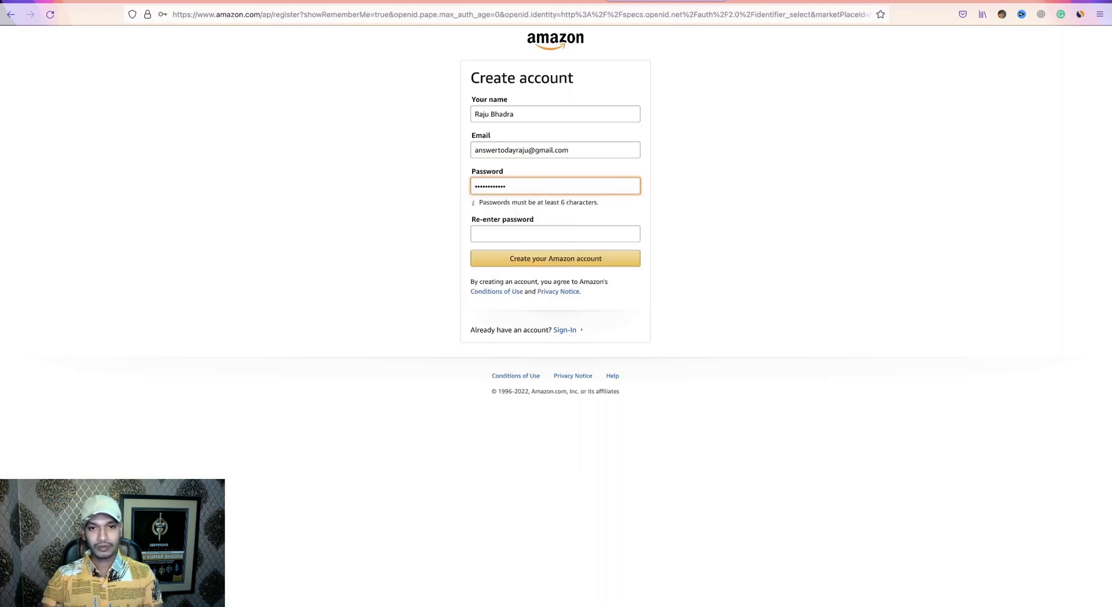
left_click(516, 235)
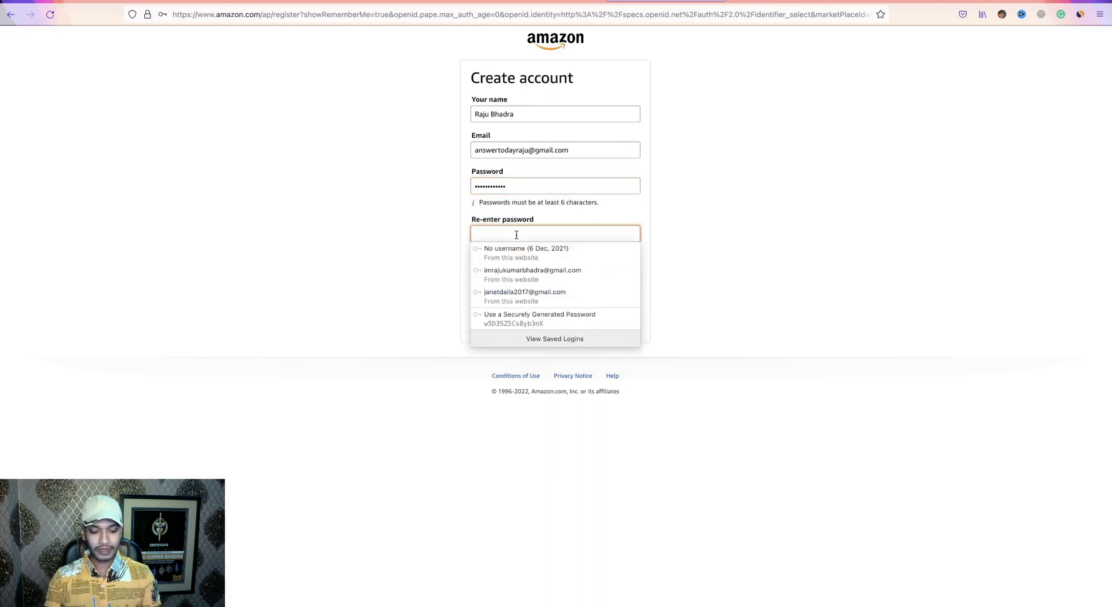
type("•")
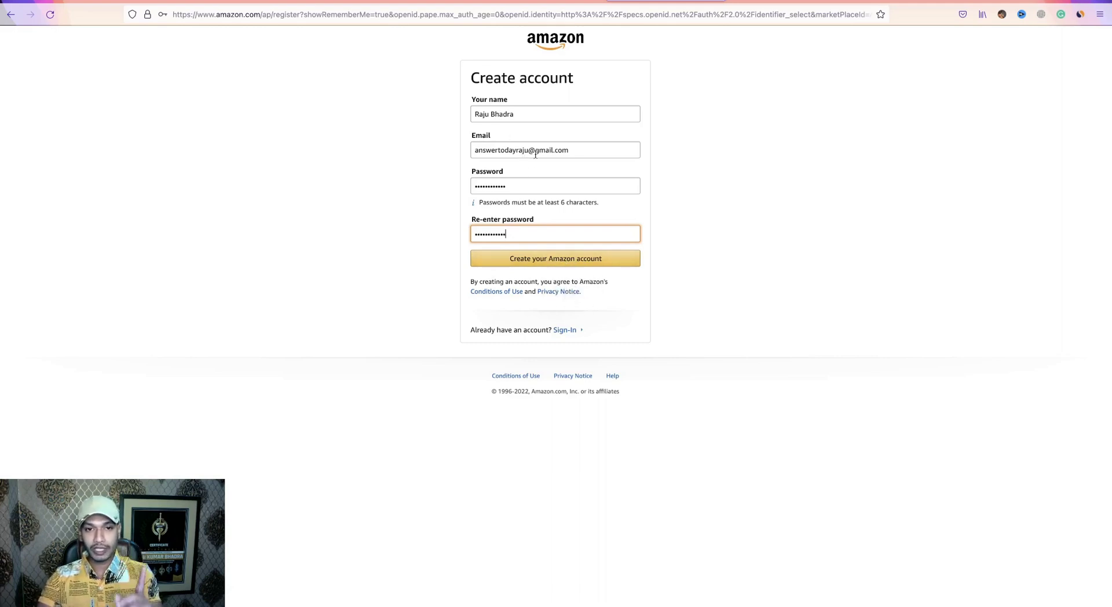
left_click(645, 218)
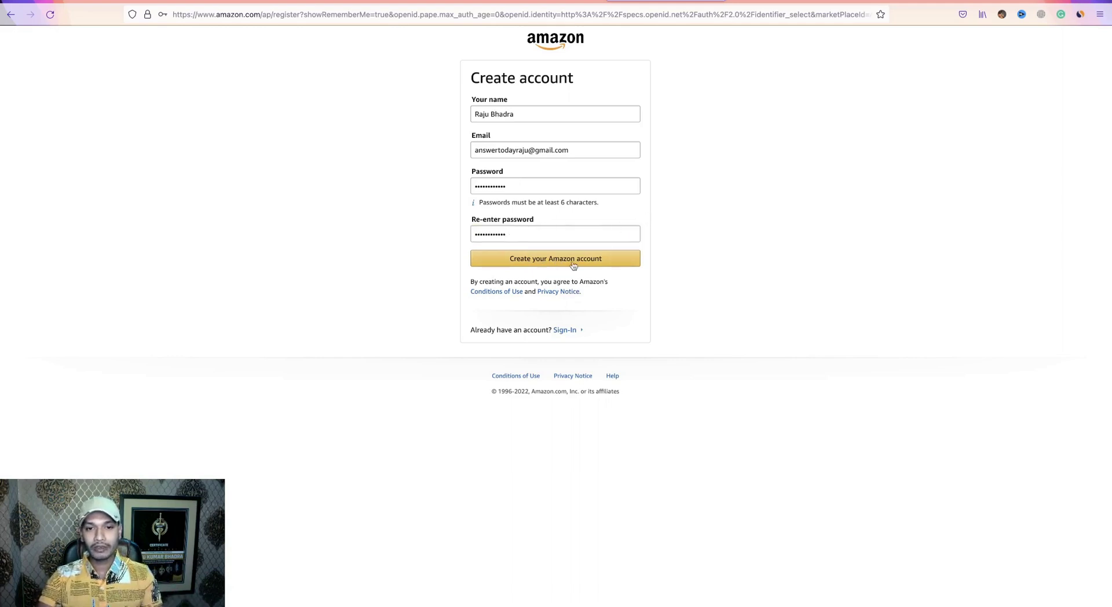
left_click(563, 265)
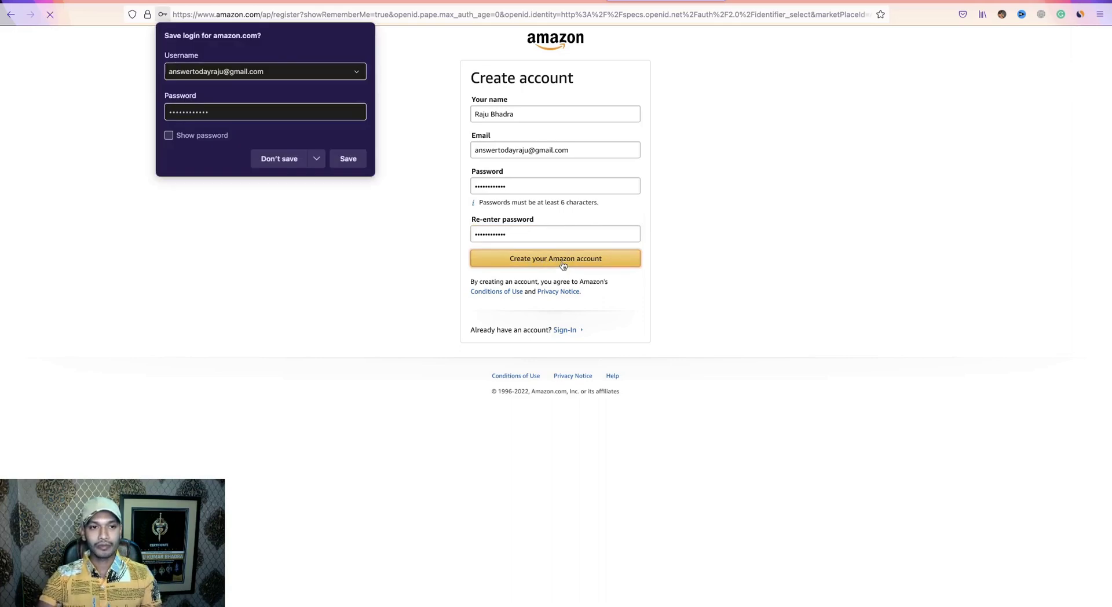
left_click(348, 160)
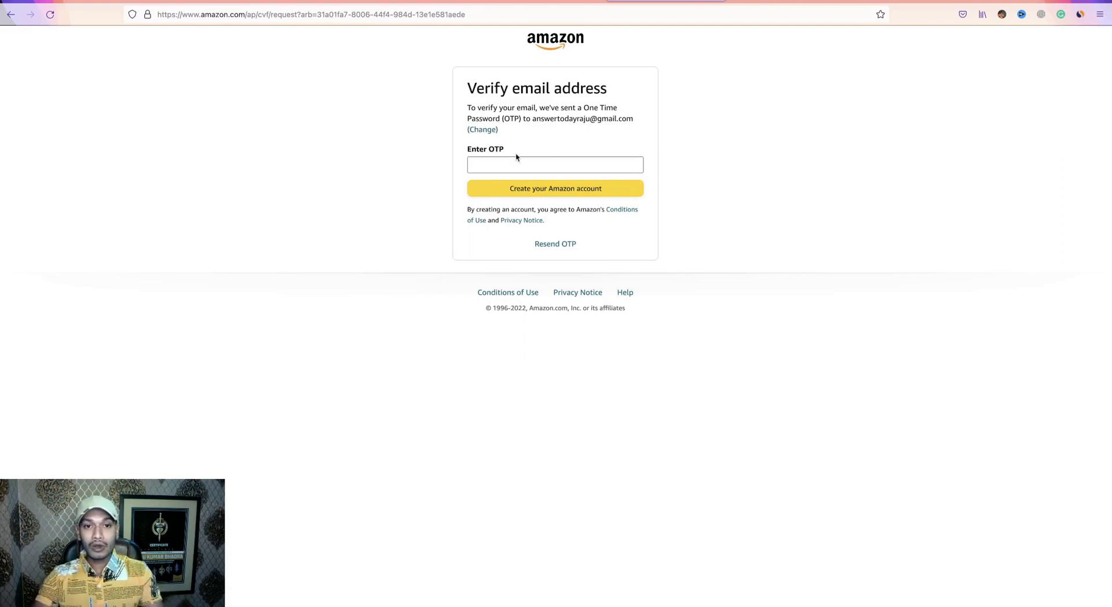
left_click(408, 3)
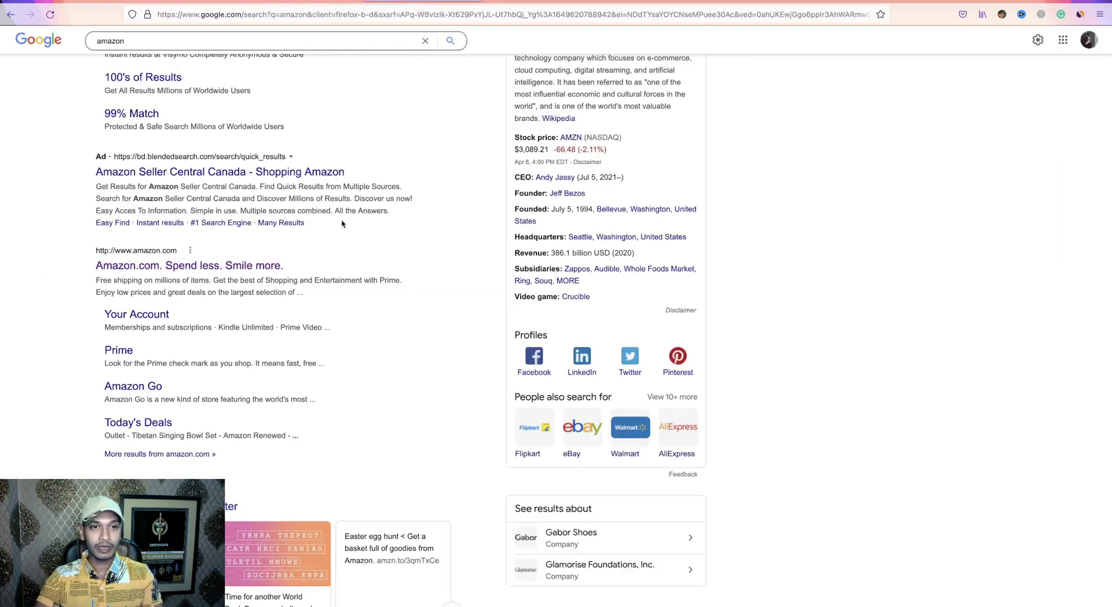
Copy the one-time password from Amazon's 'Verify your new Amazon account' email in Gmail.
key("ctrl+Tab")
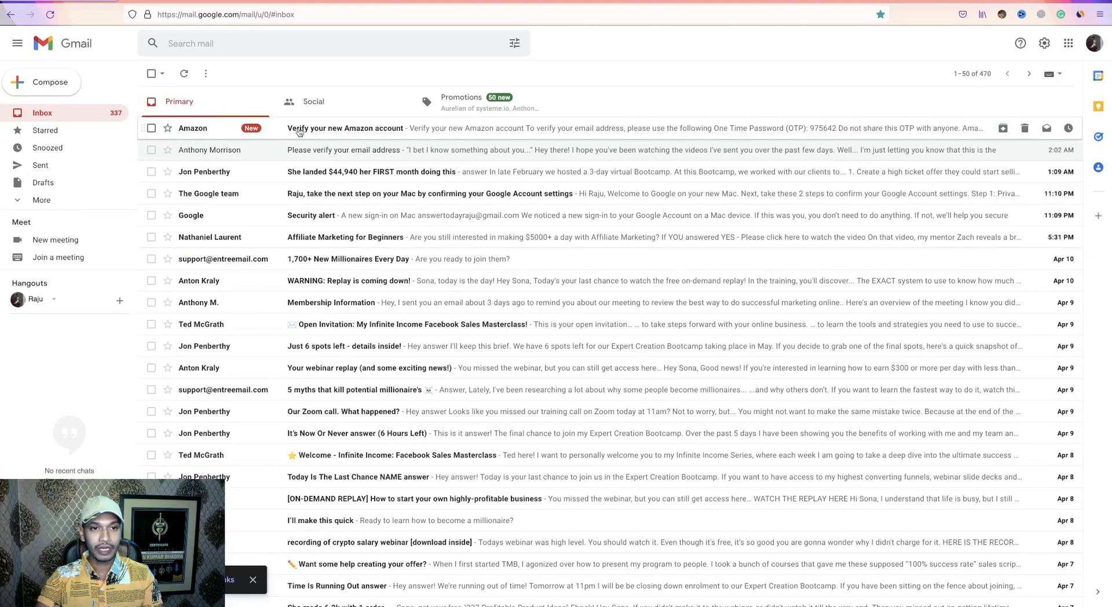
left_click(399, 129)
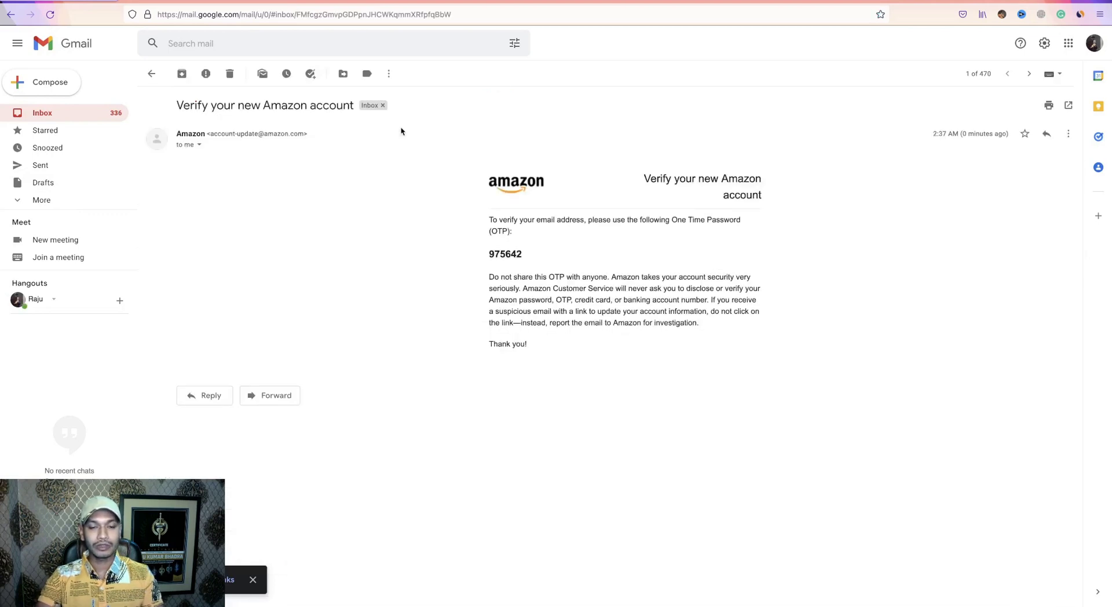
left_click_drag(526, 256, 490, 255)
right_click(502, 255)
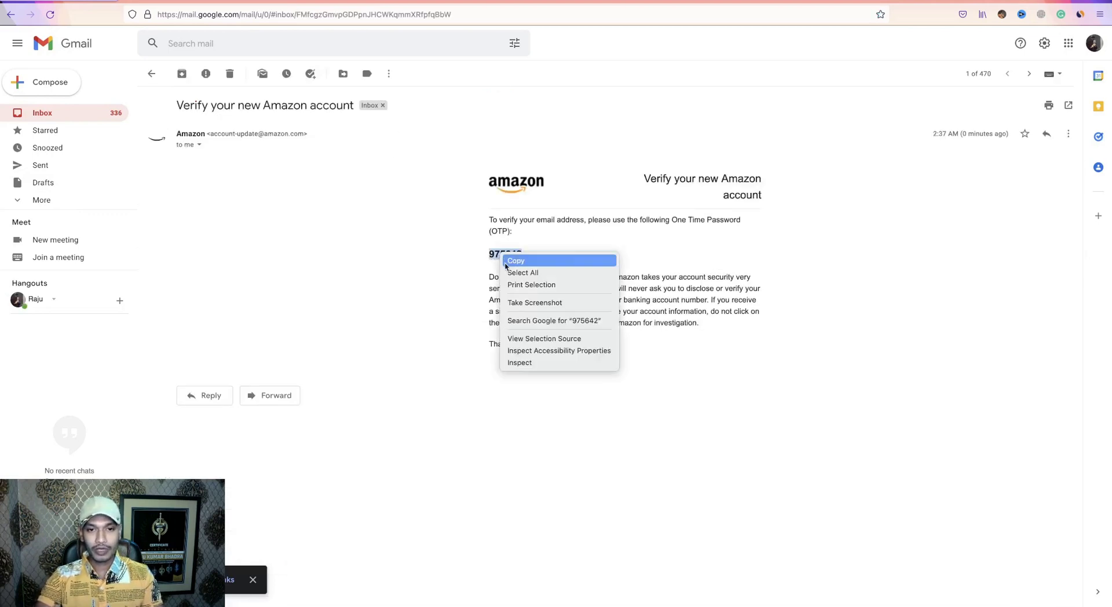
left_click(512, 261)
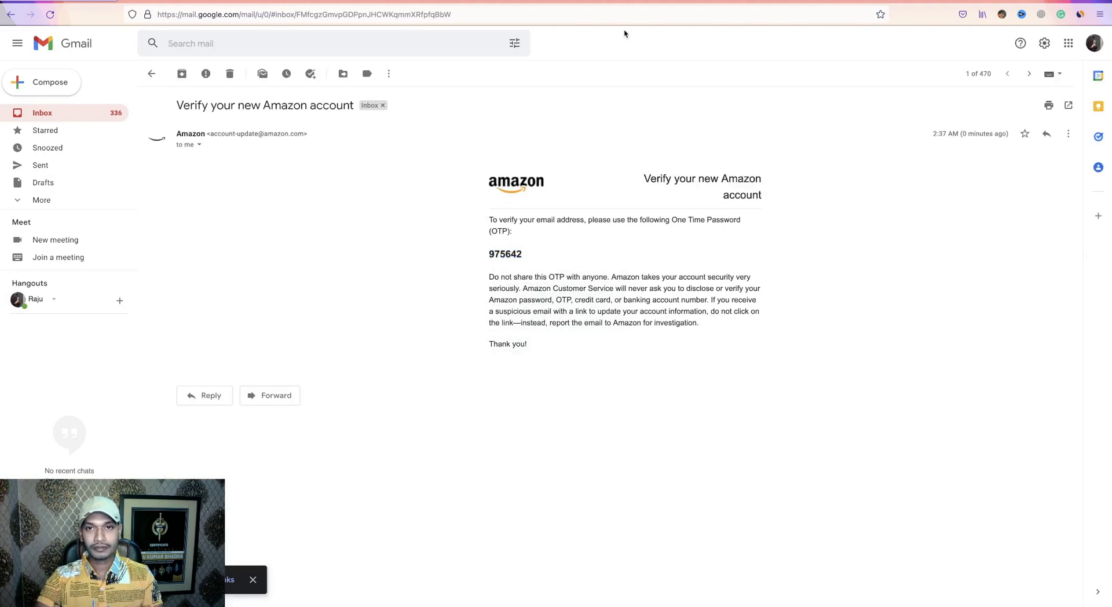
After a mistaken paste into the OTP field, recopy the one-time code from the email.
left_click(656, 1)
right_click(502, 165)
left_click(536, 226)
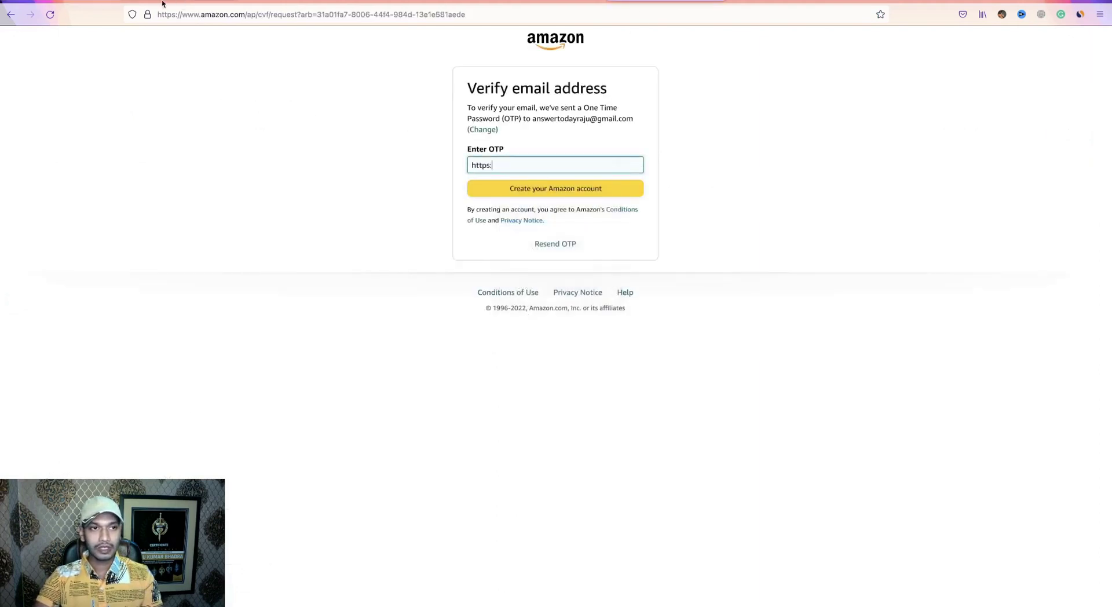
left_click(180, 5)
left_click_drag(523, 254, 491, 255)
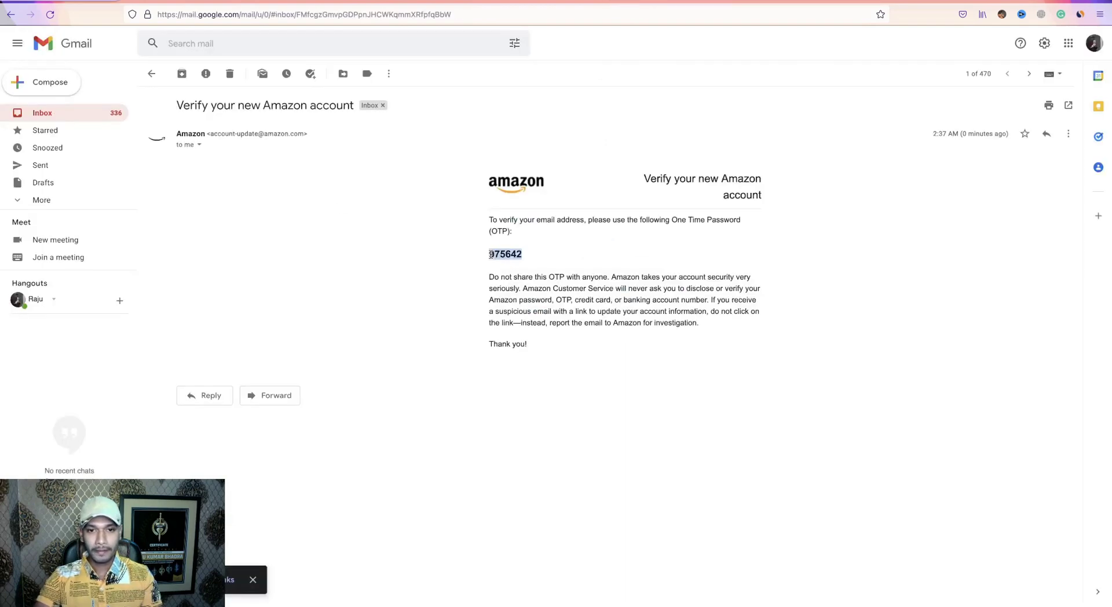
right_click(491, 255)
left_click(516, 258)
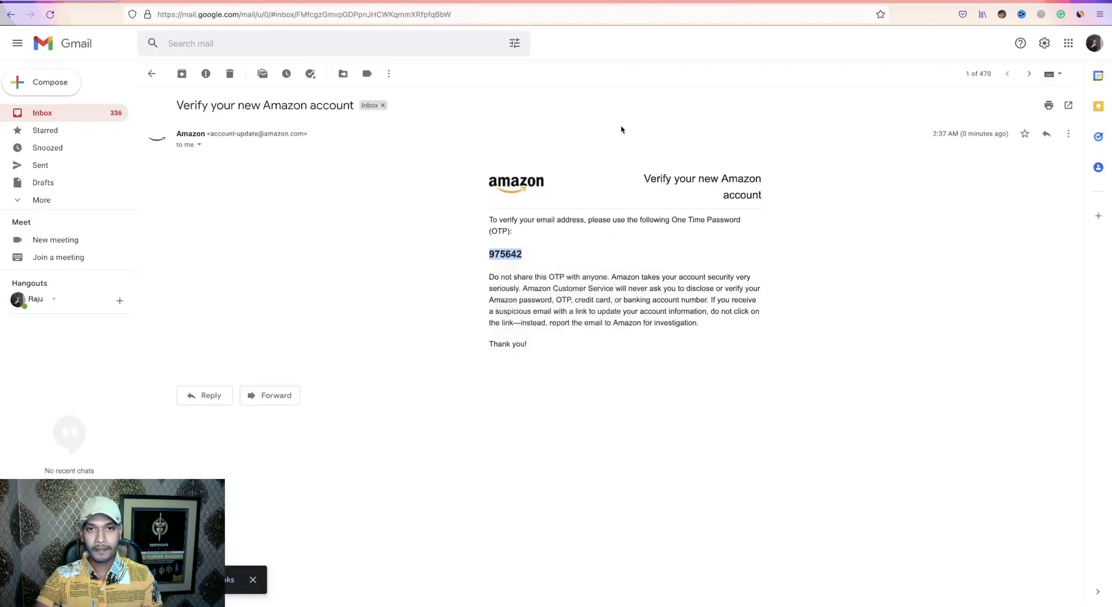
left_click(655, 2)
Replace the stray OTP text with the copied code and submit 'Create your Amazon account'.
double_click(491, 162)
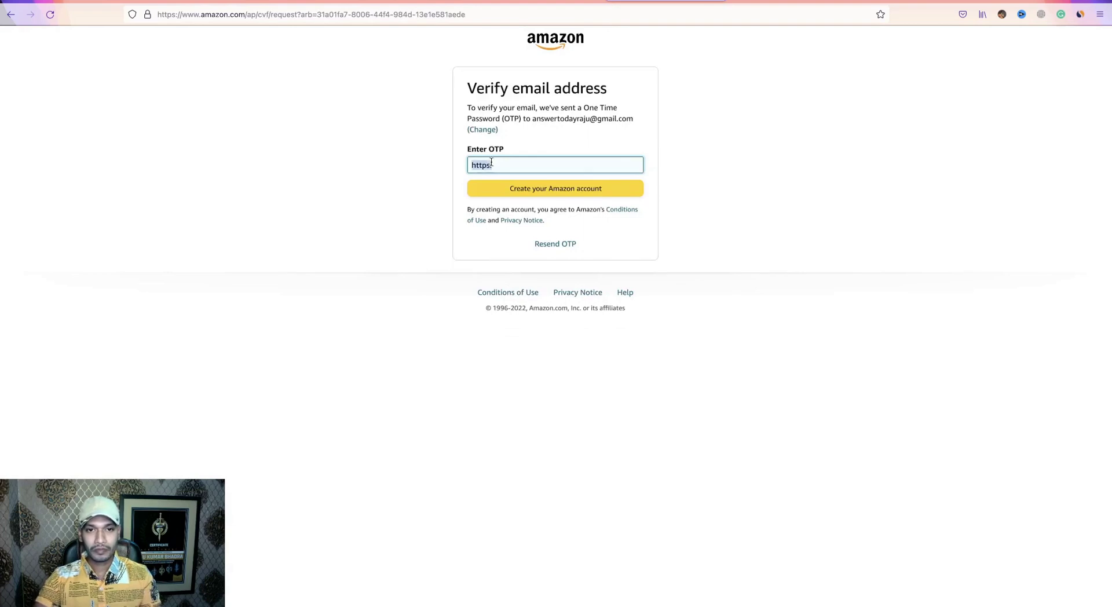
key("ctrl+v")
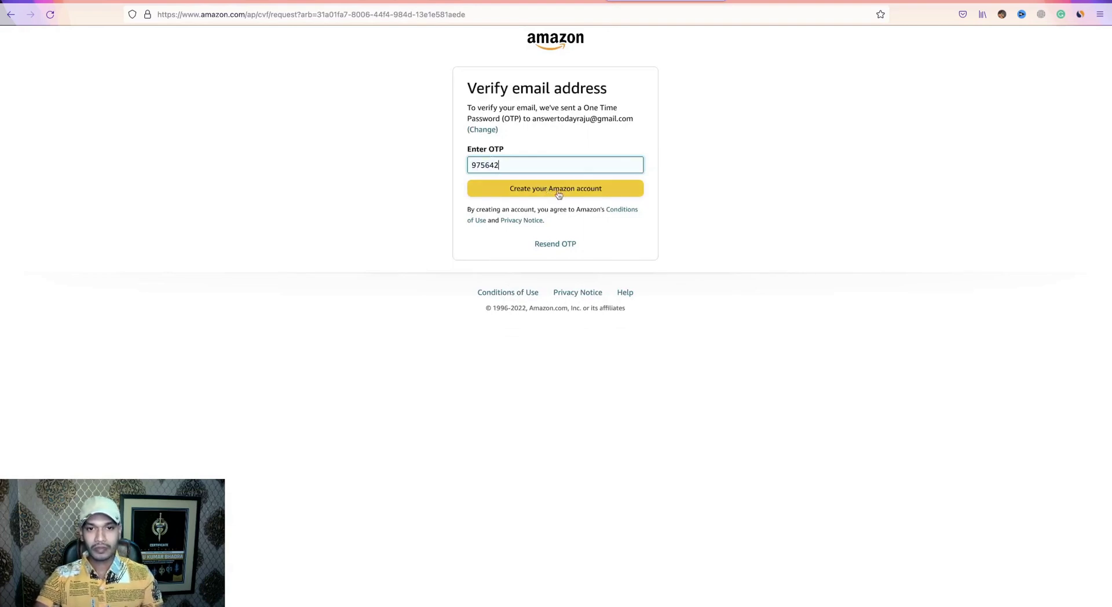
left_click(558, 195)
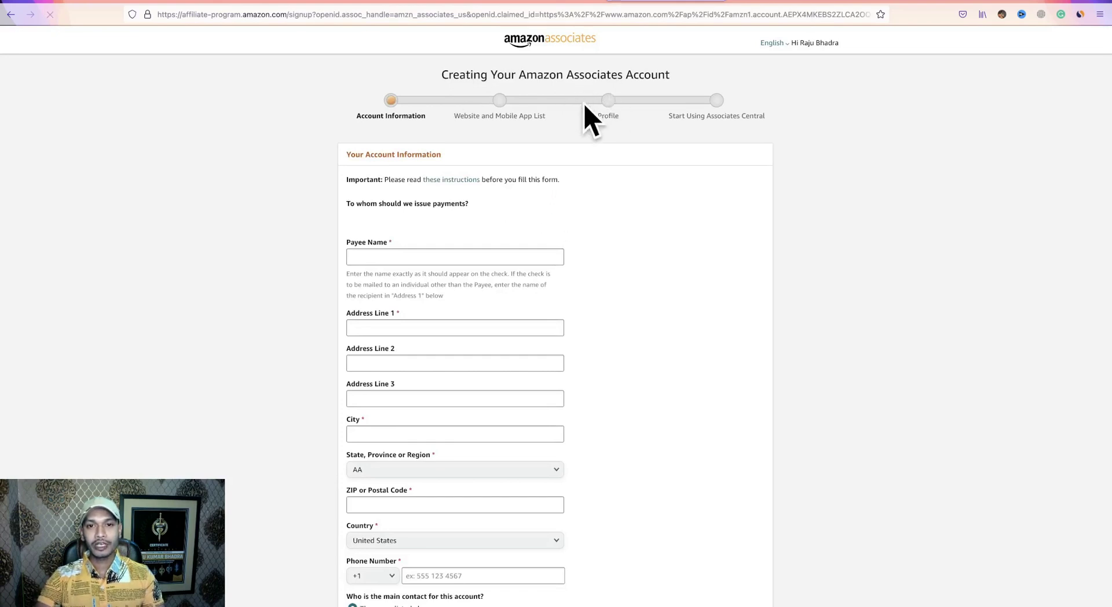
Enter the payee's name and first address line.
scroll(618, 376, "down", 5)
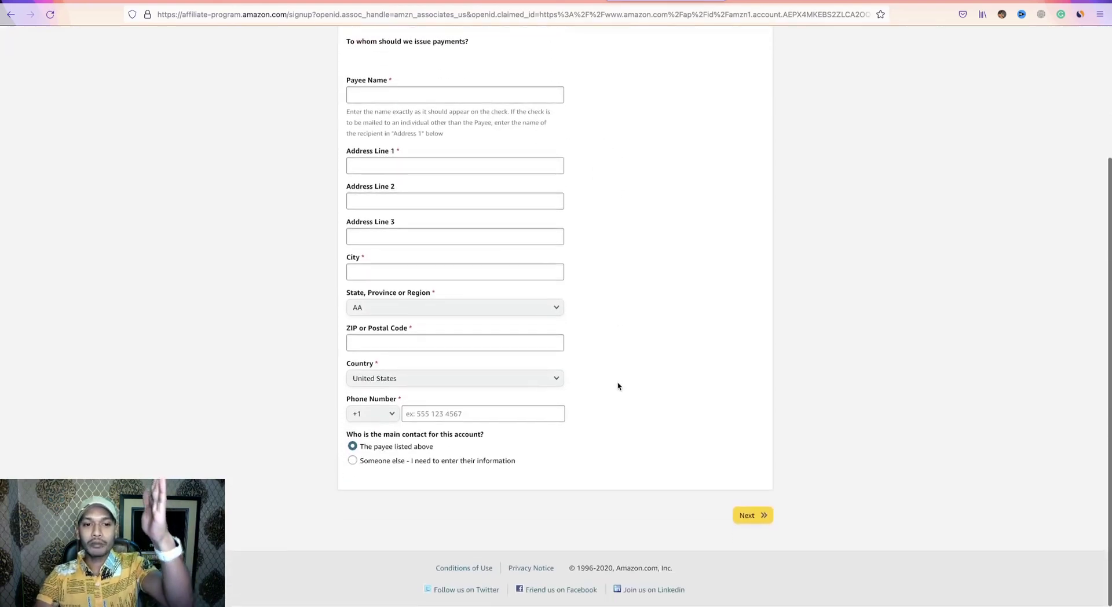
scroll(618, 386, "up", 3)
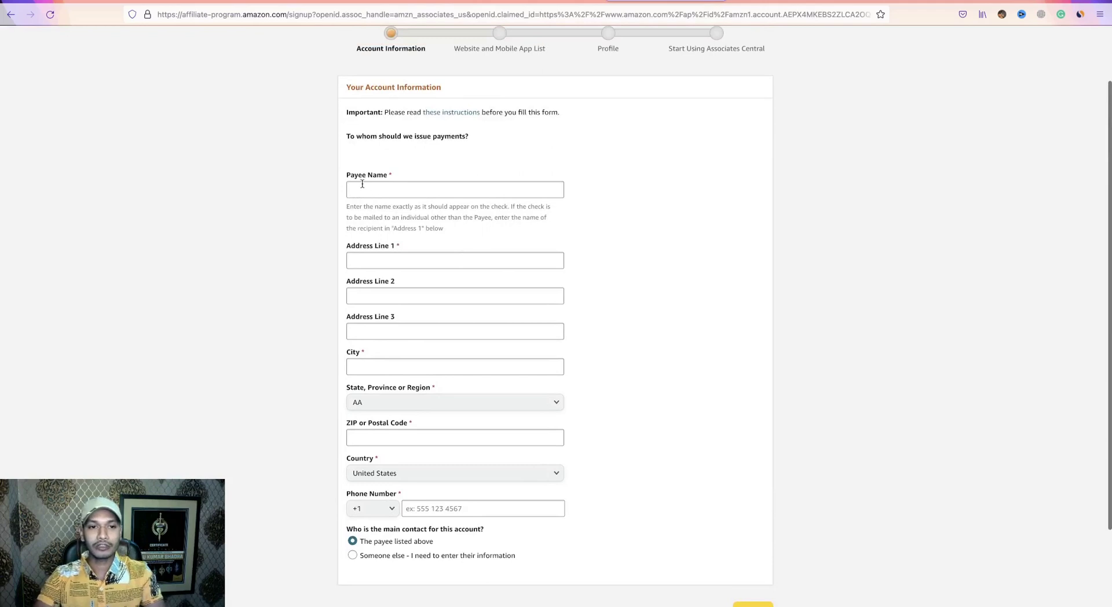
left_click(421, 191)
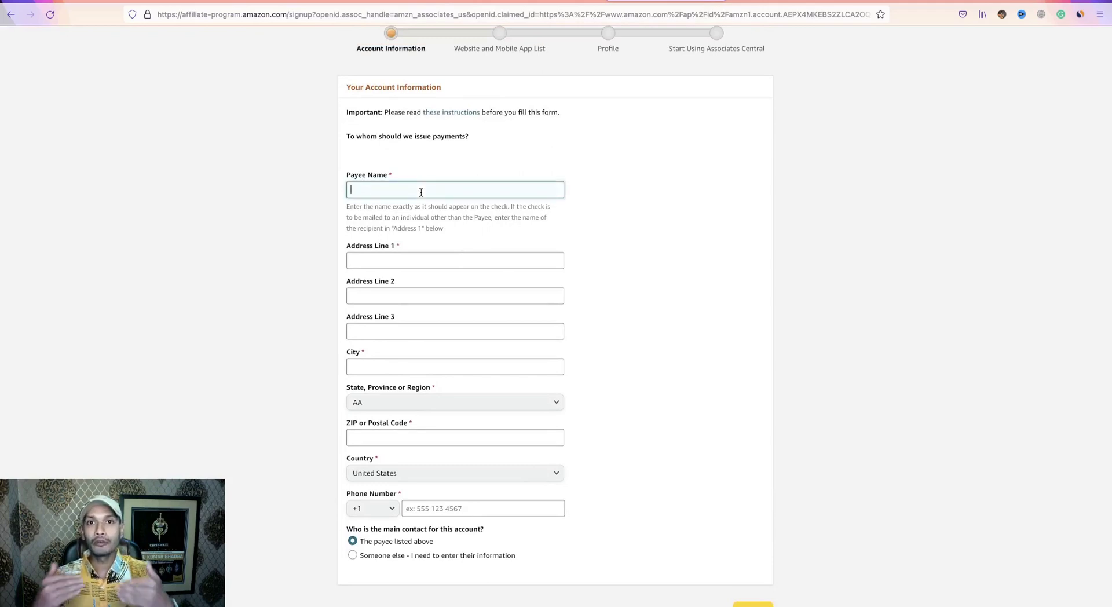
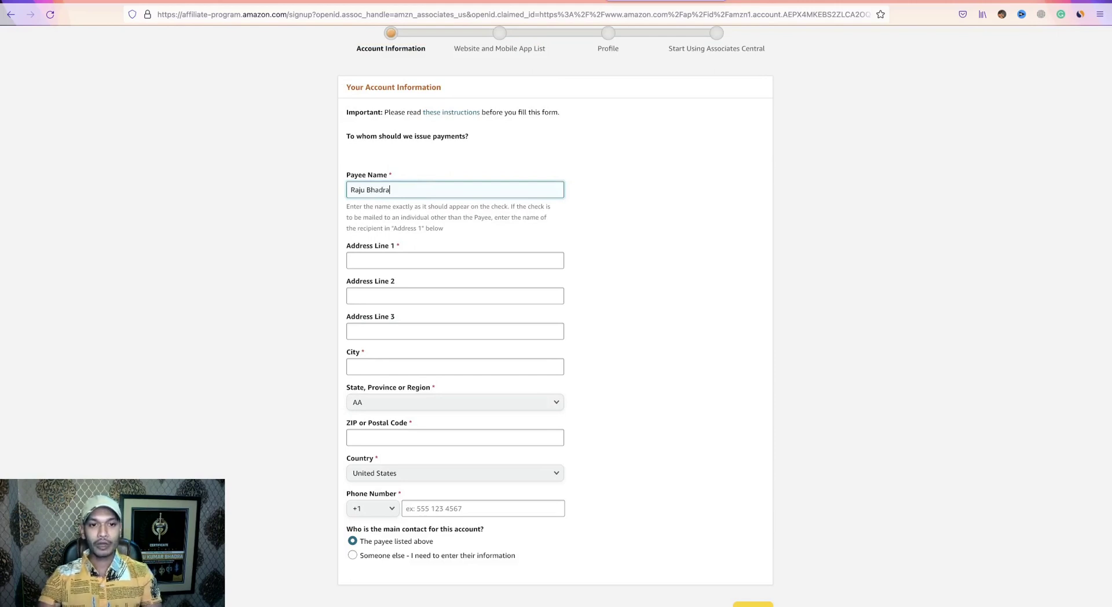
left_click(403, 259)
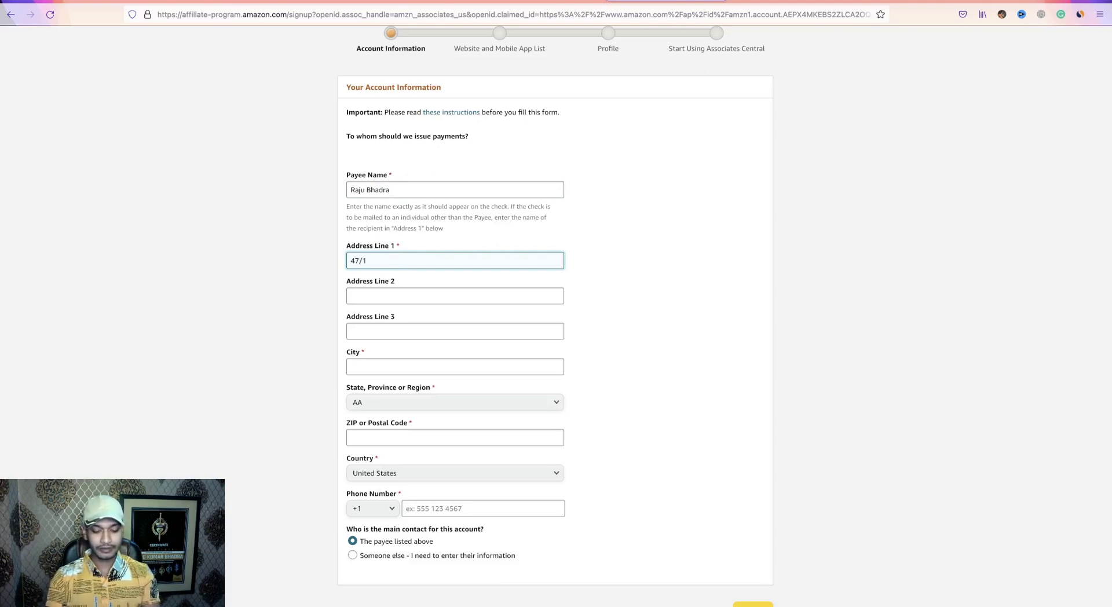
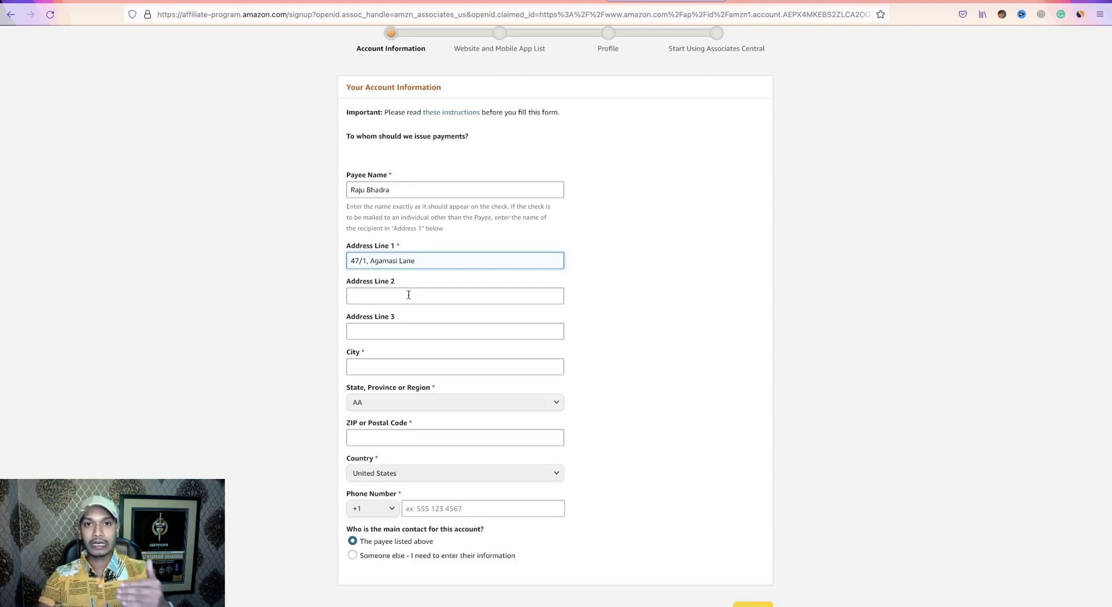
Select the City field and browse the state list, leaving it at AA.
scroll(409, 294, "down", 3)
left_click(409, 274)
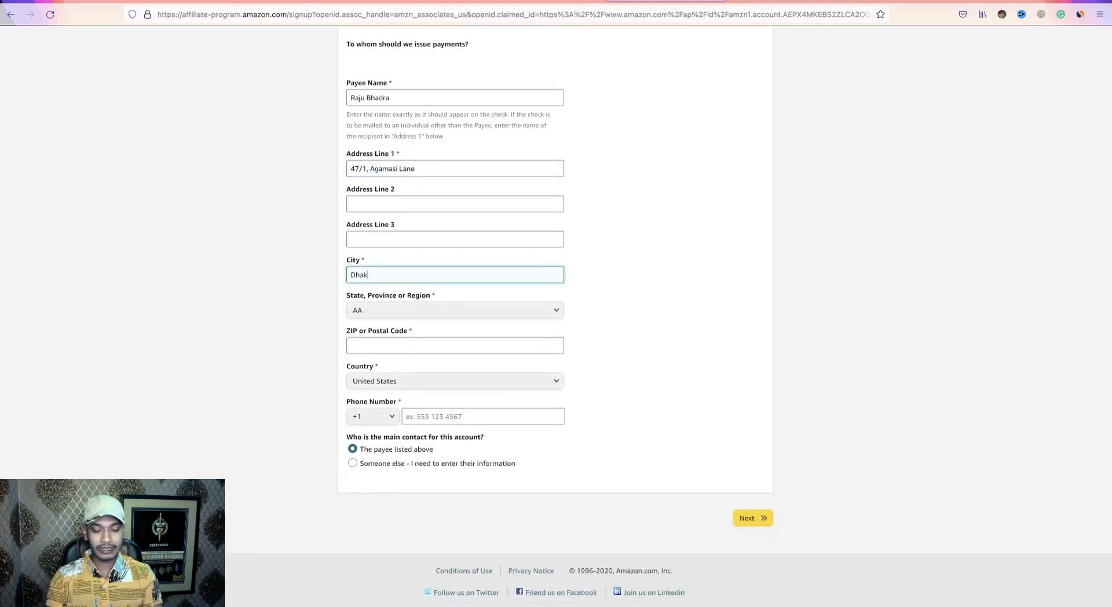
left_click(520, 311)
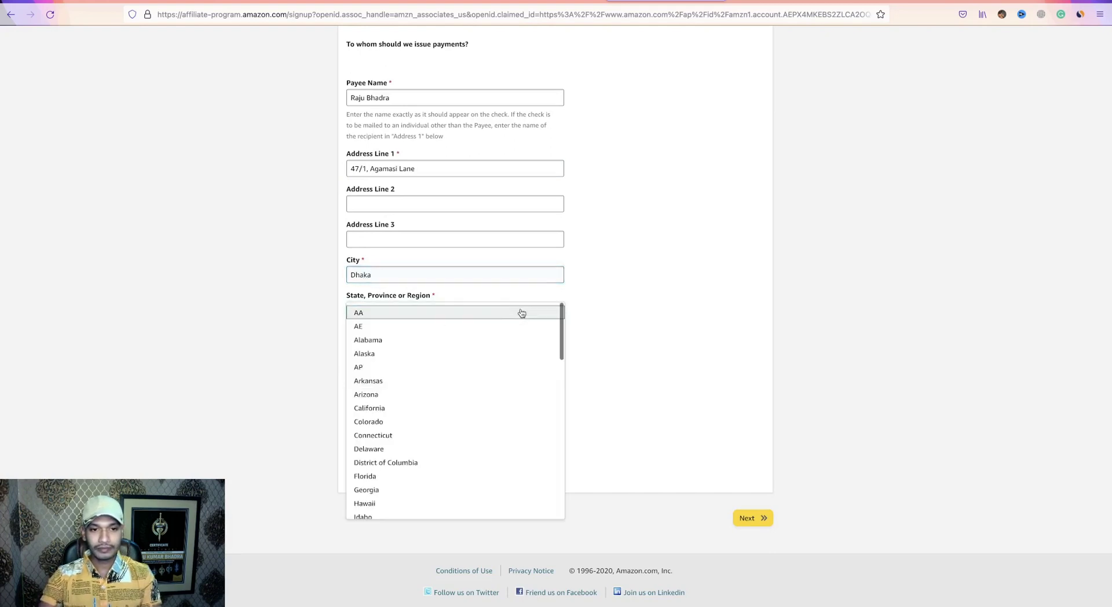
left_click(480, 311)
left_click(442, 313)
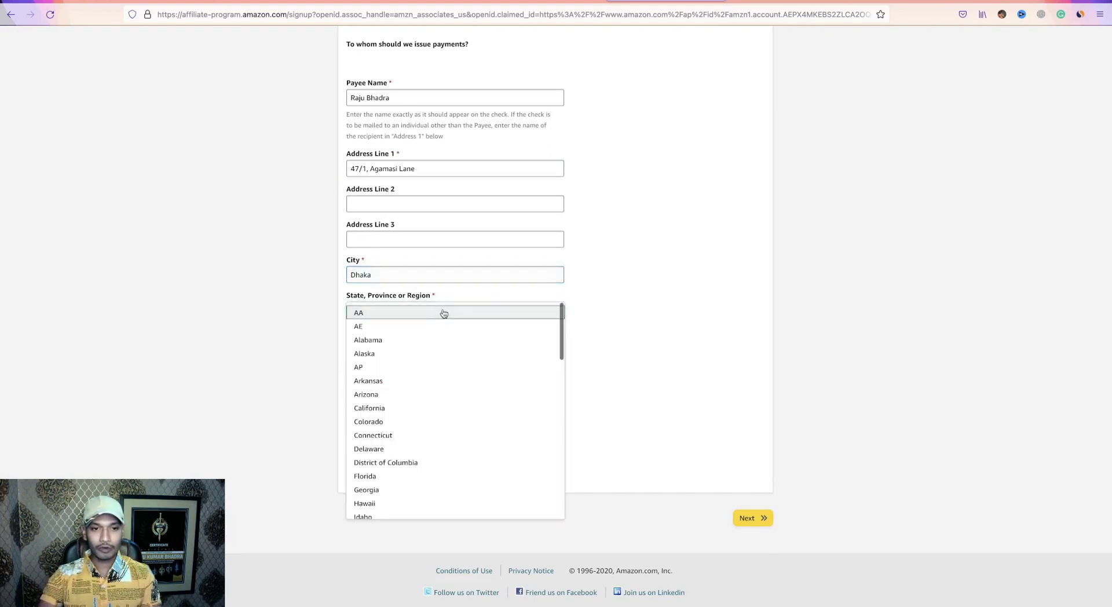
scroll(428, 423, "down", 1)
scroll(429, 458, "down", 5)
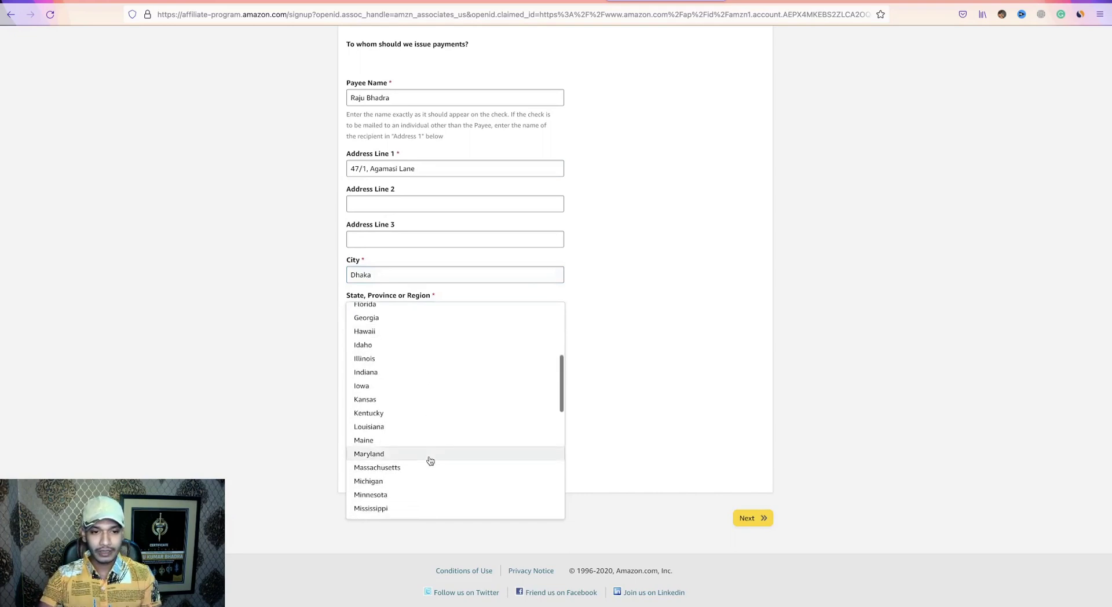
left_click(608, 336)
Set the country to Bangladesh and enter the state/region and postal code.
left_click(530, 383)
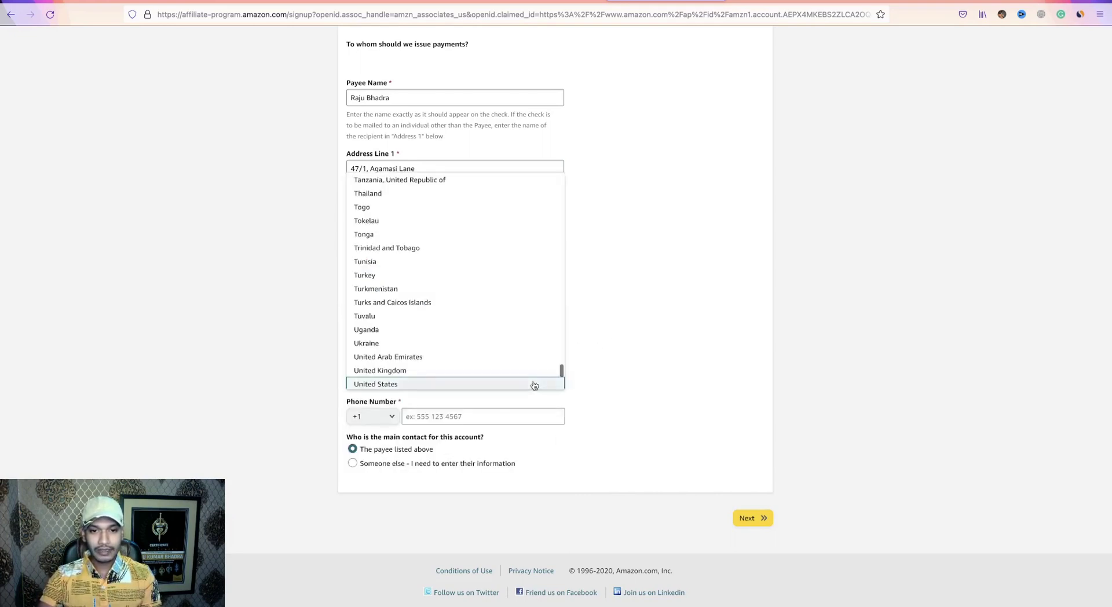
scroll(450, 356, "down", 1)
scroll(450, 356, "up", 20)
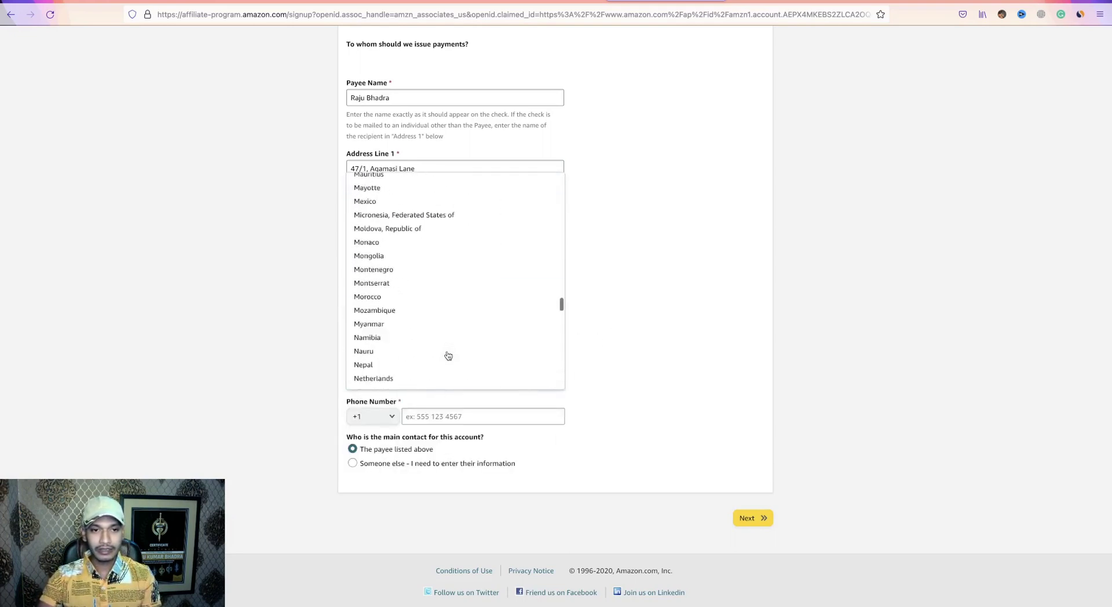
scroll(397, 362, "down", 3)
left_click(383, 295)
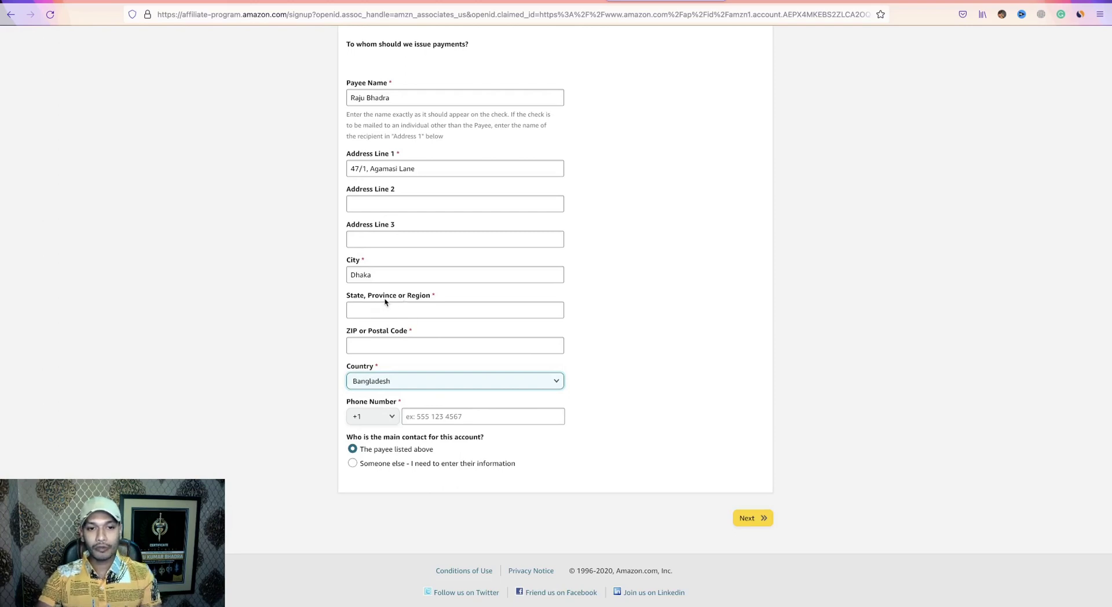
left_click(400, 310)
type("BD")
left_click(424, 348)
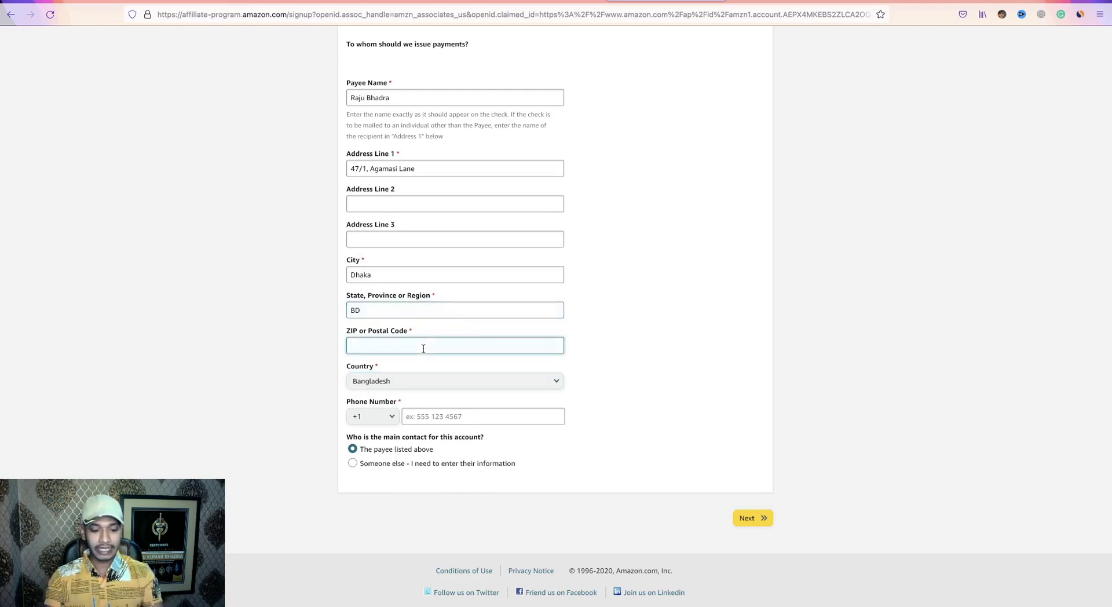
type("1100")
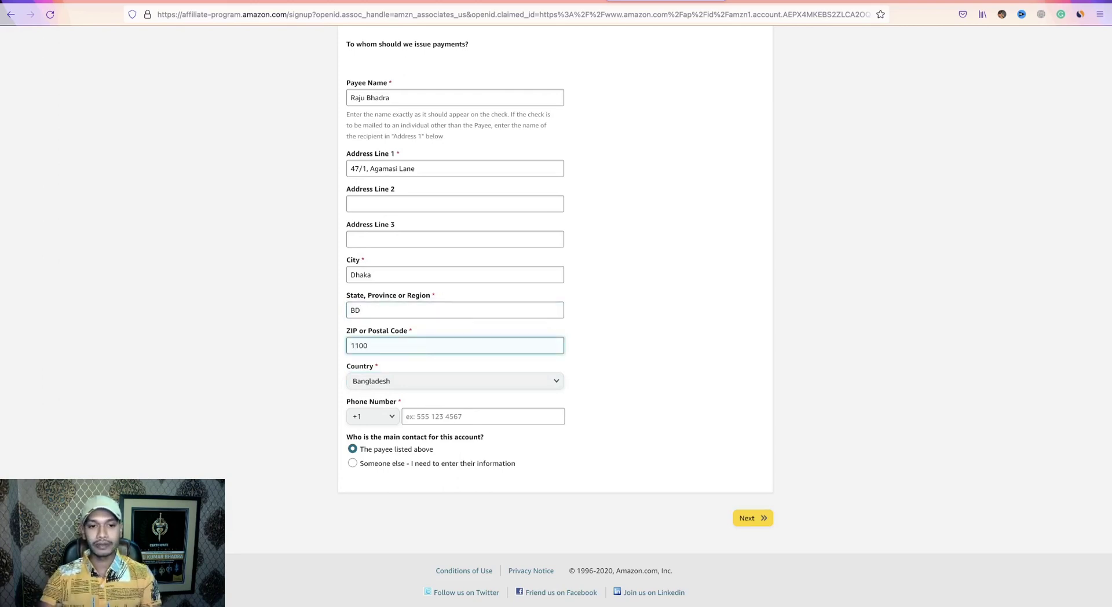
left_click(646, 359)
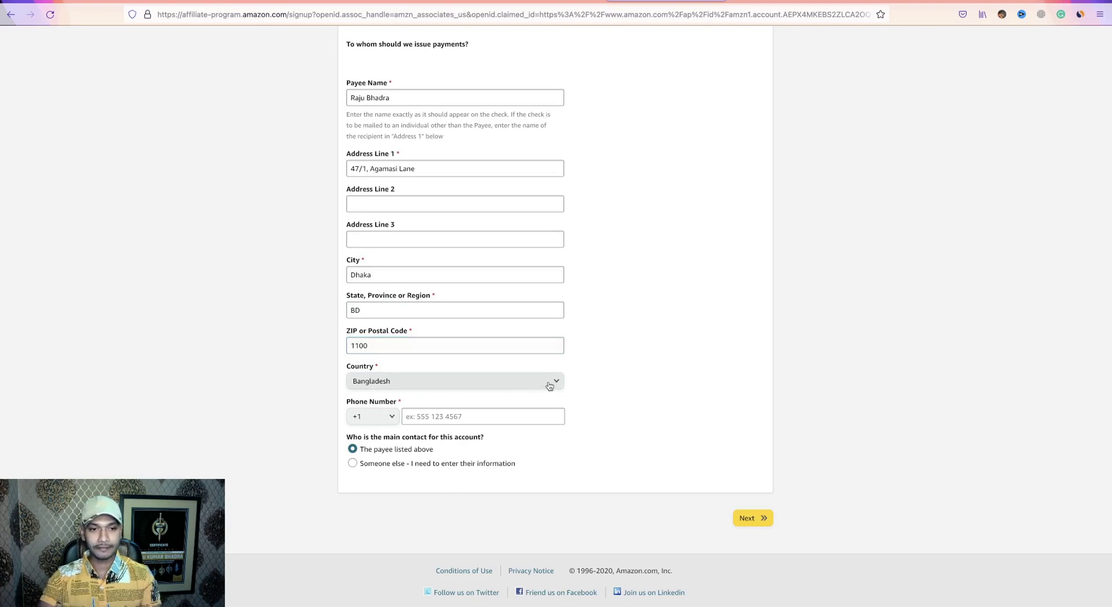
Set the phone country code to +880, enter the payee's phone number, and review the form.
scroll(573, 383, "down", 1)
left_click(391, 419)
scroll(380, 372, "down", 20)
scroll(380, 368, "up", 4)
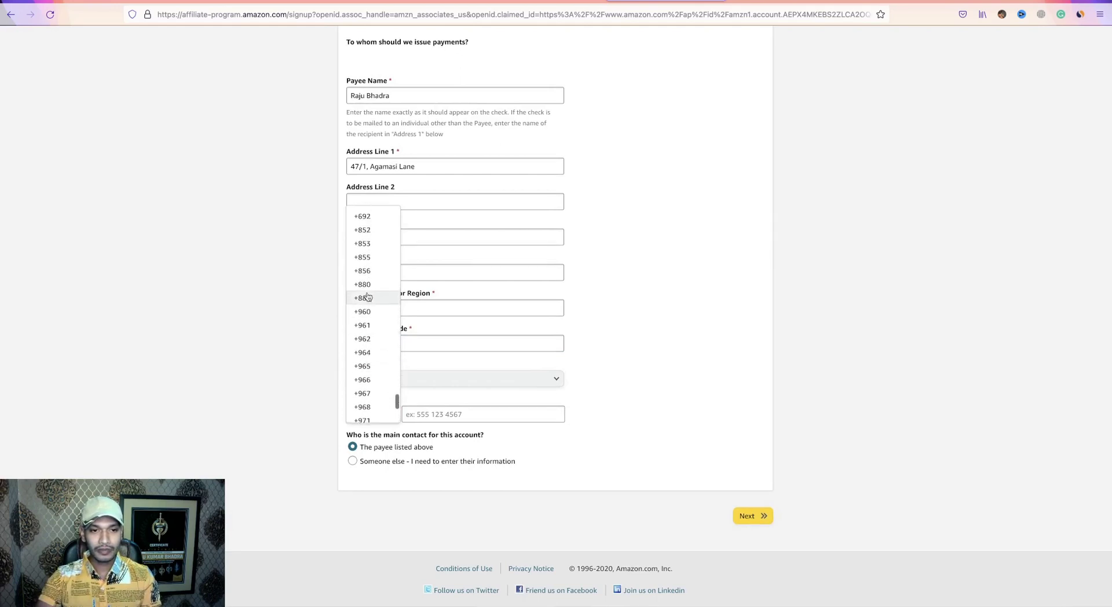
left_click(365, 279)
left_click(430, 413)
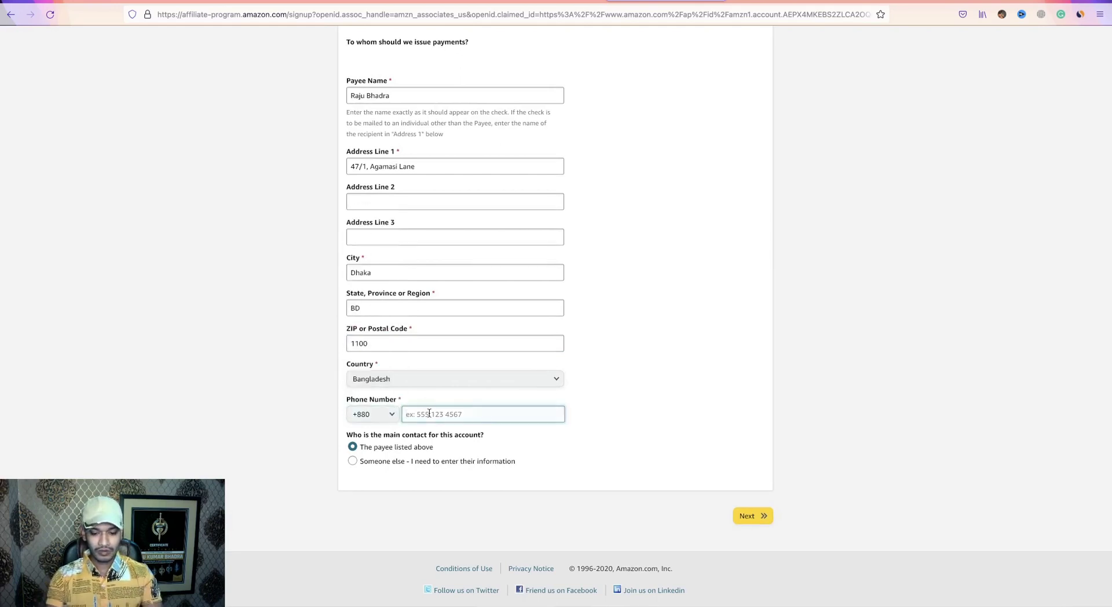
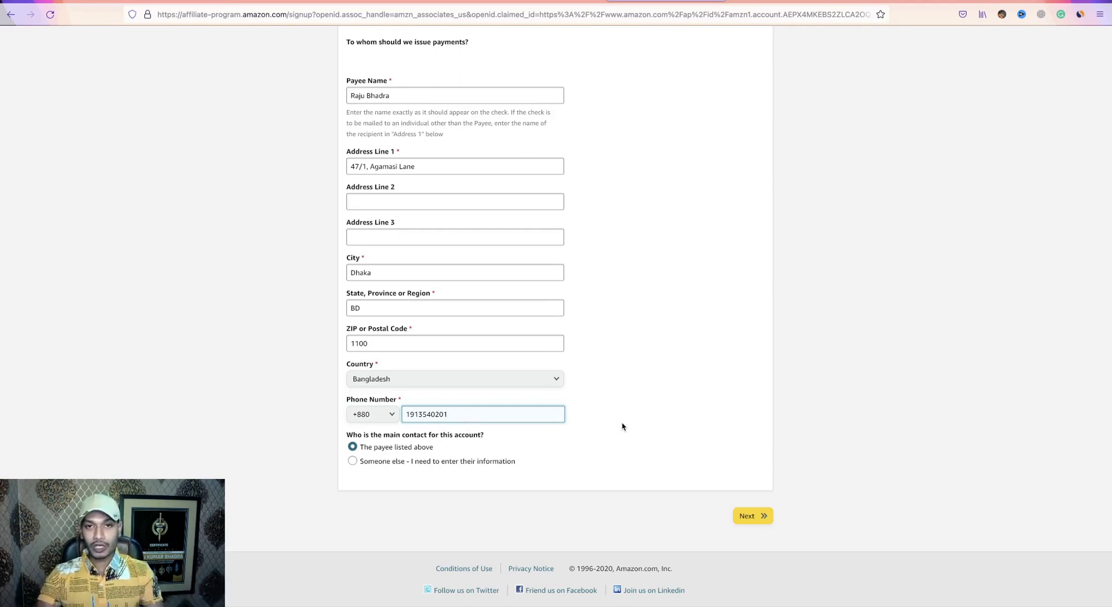
scroll(627, 435, "down", 2)
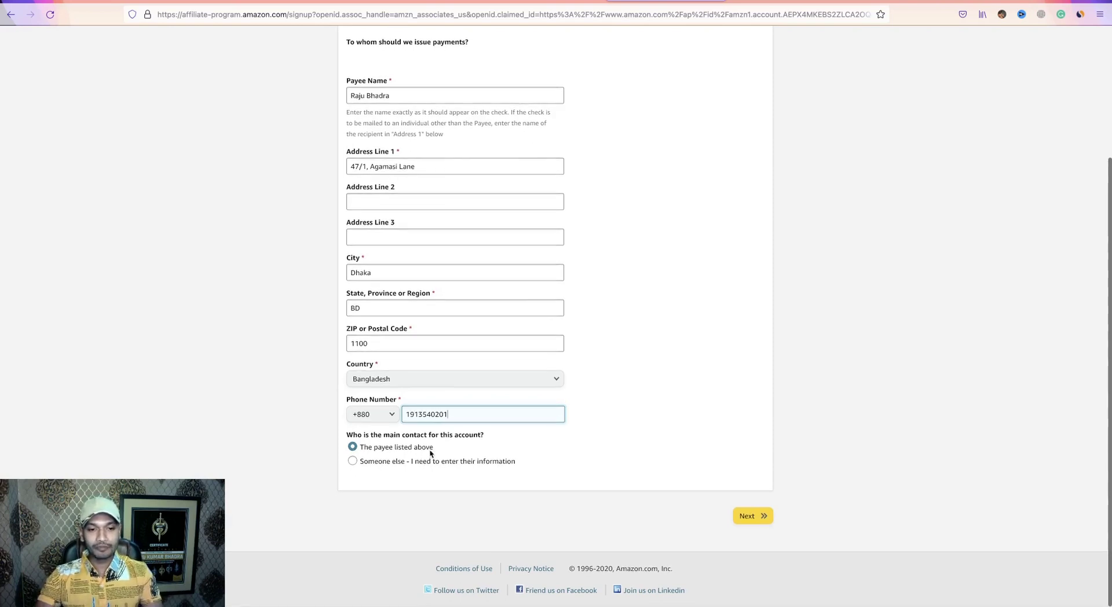
scroll(517, 406, "up", 3)
scroll(663, 498, "down", 3)
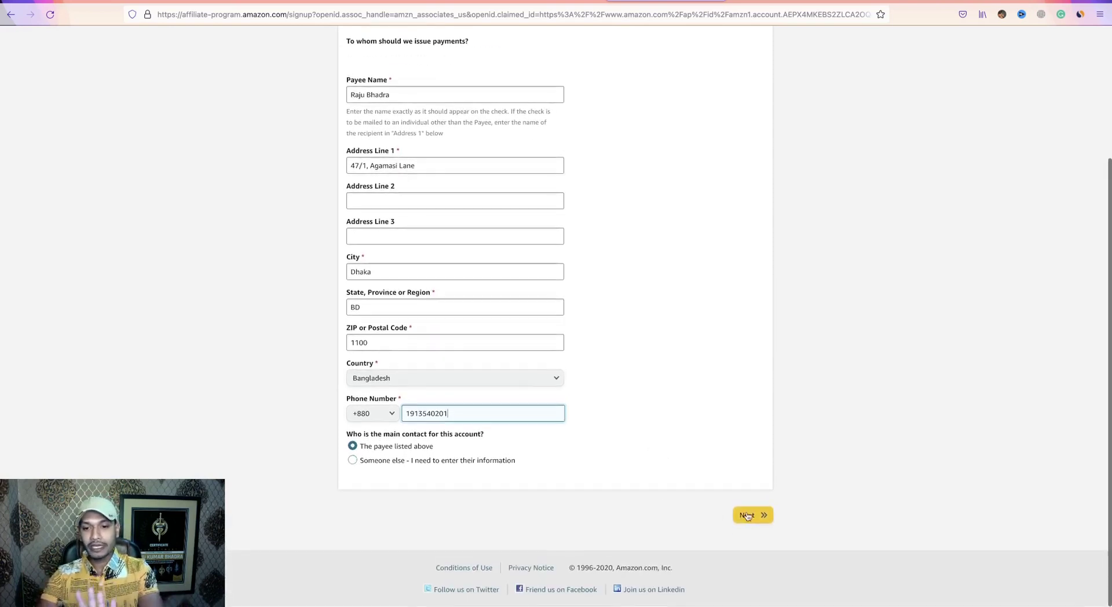
scroll(640, 352, "up", 3)
scroll(406, 197, "down", 3)
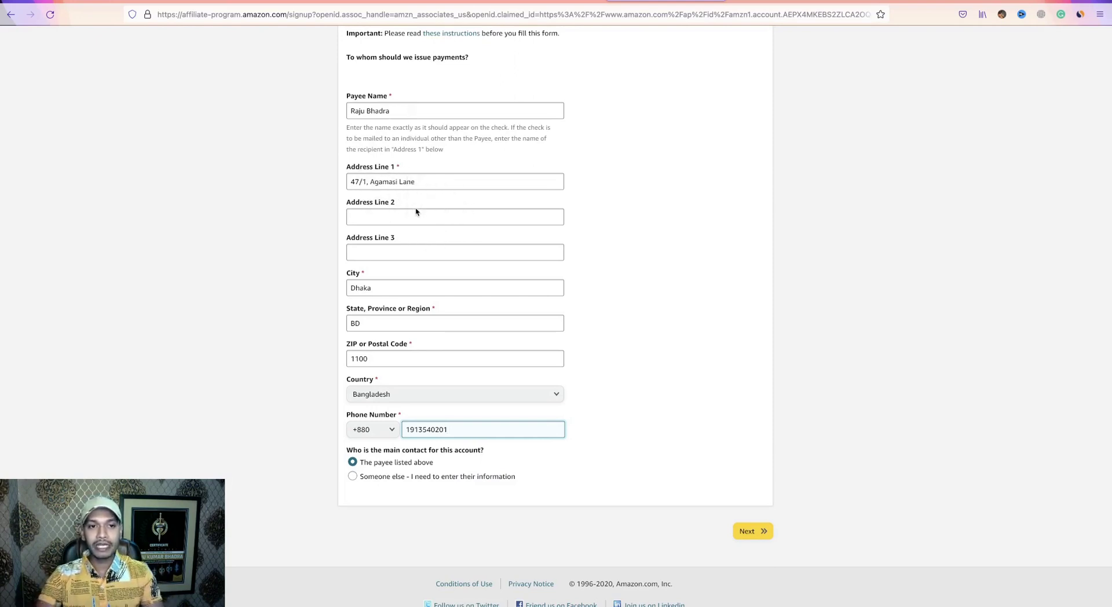
scroll(433, 281, "down", 1)
scroll(432, 282, "down", 1)
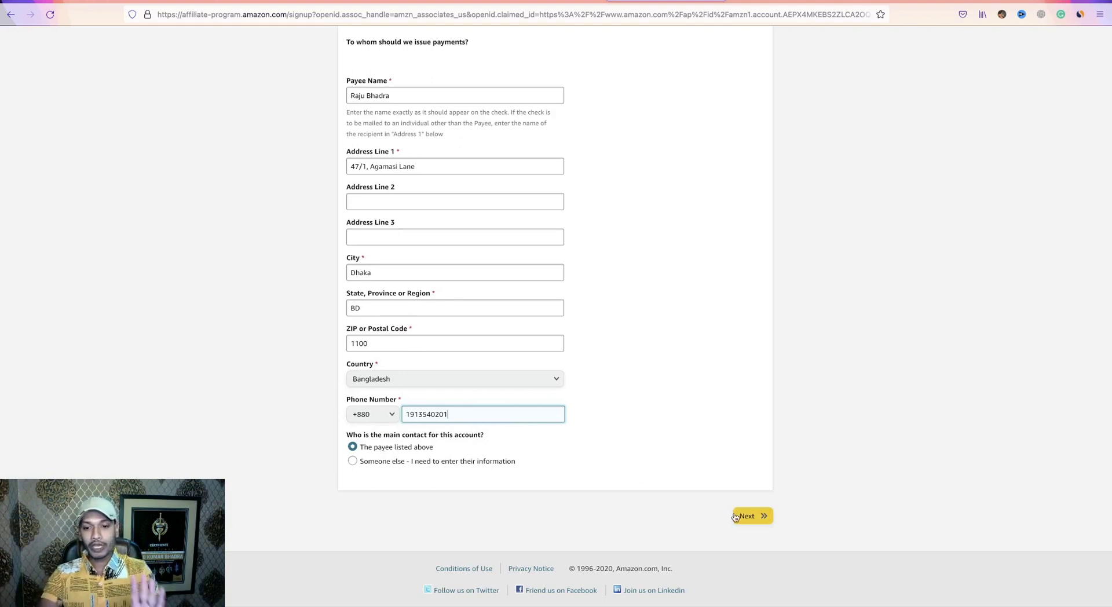
Submit the account information with Next, then switch to the YouTube channel tab.
left_click(755, 517)
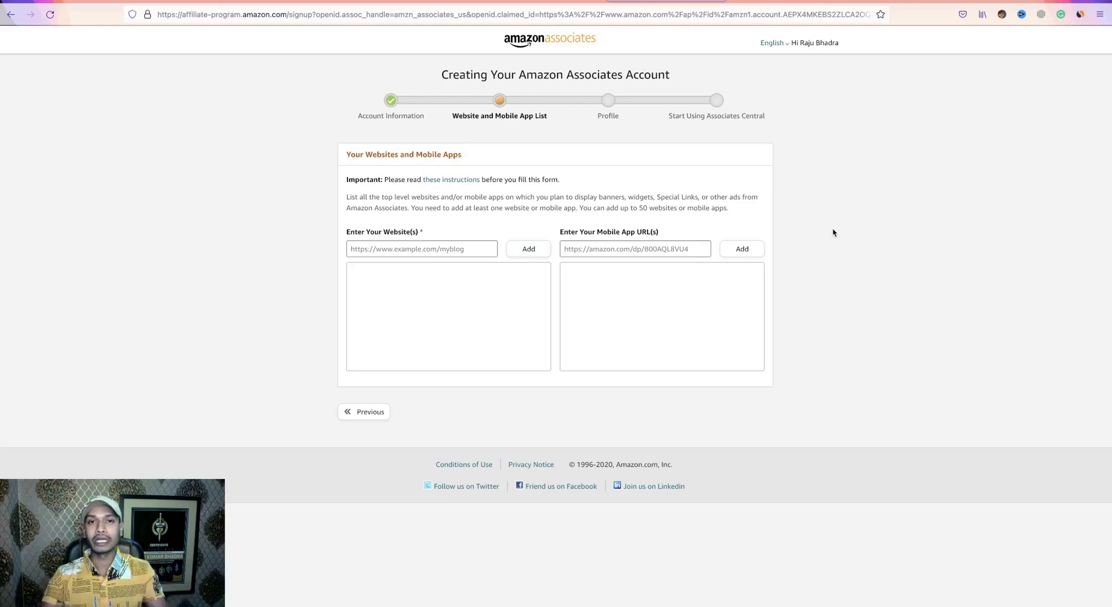
left_click(777, 2)
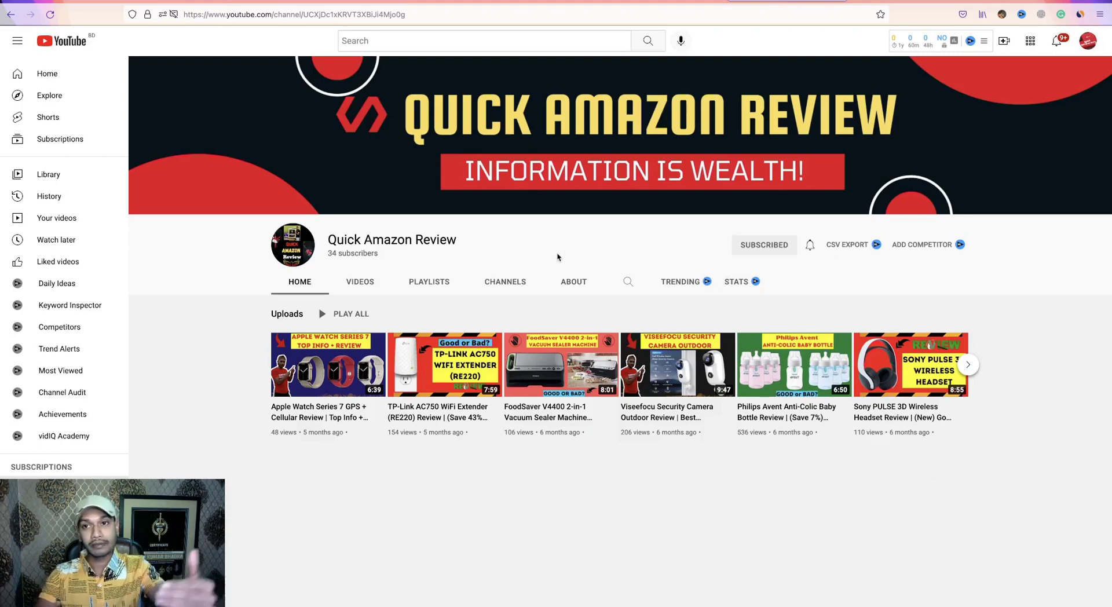
Move through the Blogger onboarding tab to the customers-legit-review.com blog.
left_click(879, 3)
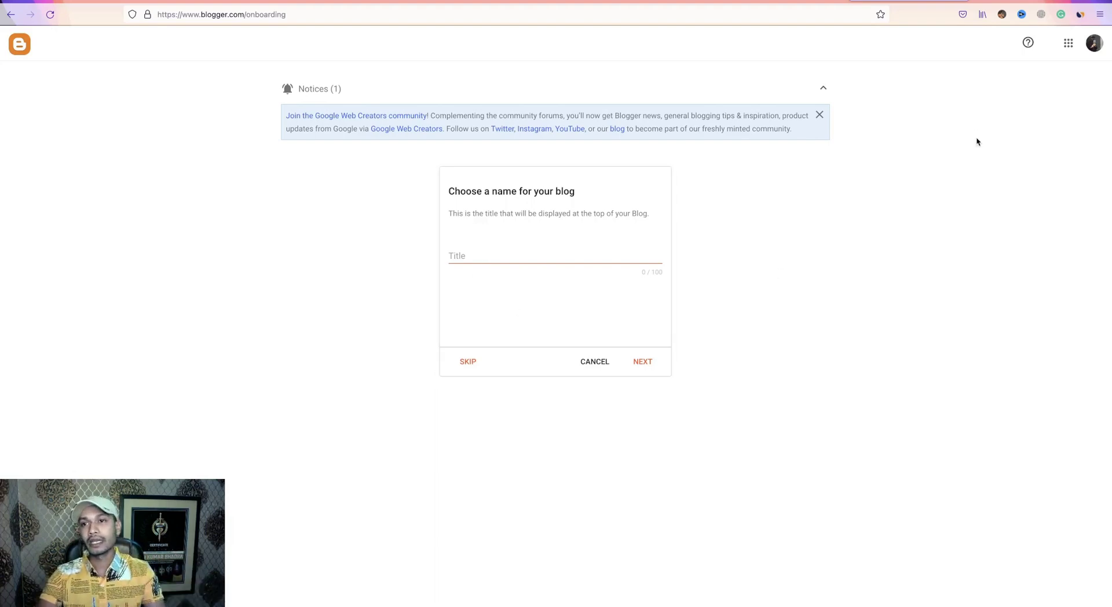
left_click(1006, 1)
Scroll down to the Philips Avent Anti-Colic Bottle Review post, then switch tabs.
scroll(587, 409, "down", 15)
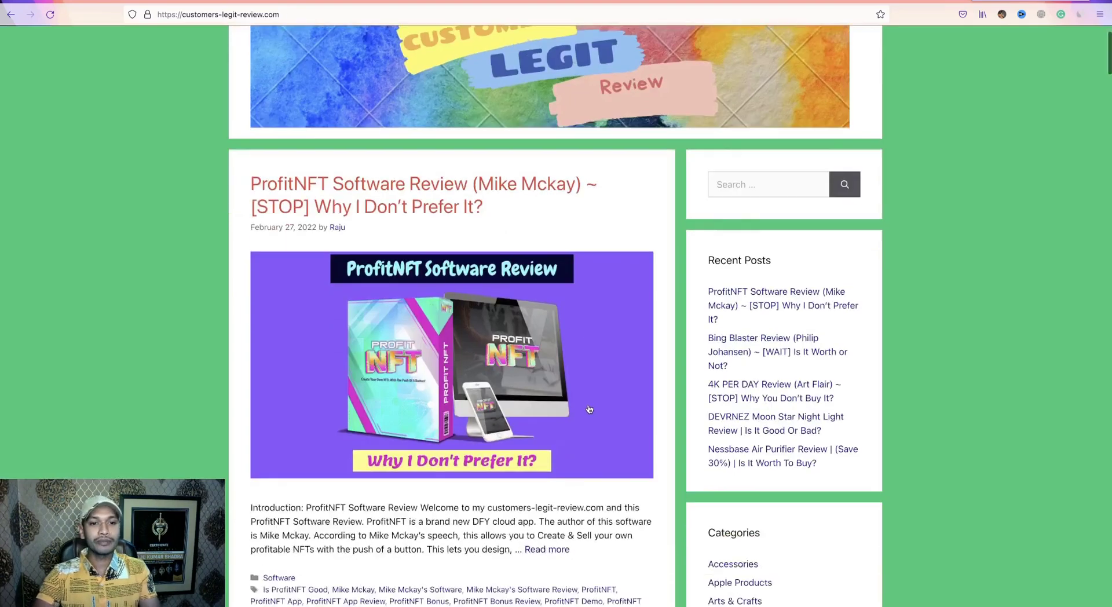
scroll(586, 409, "down", 20)
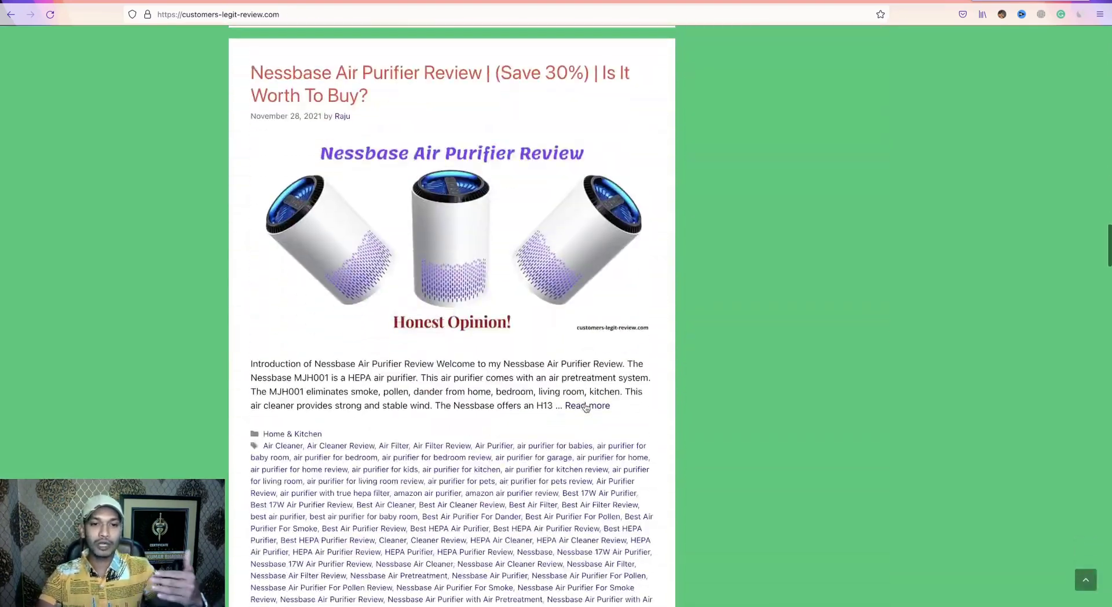
scroll(575, 400, "down", 5)
scroll(575, 401, "down", 20)
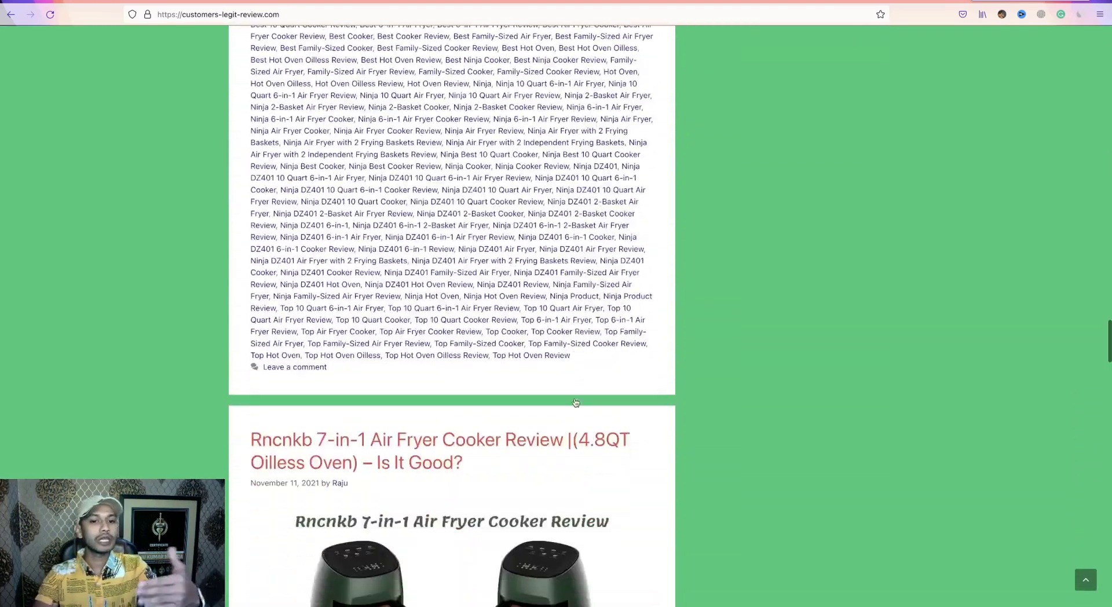
scroll(575, 401, "down", 15)
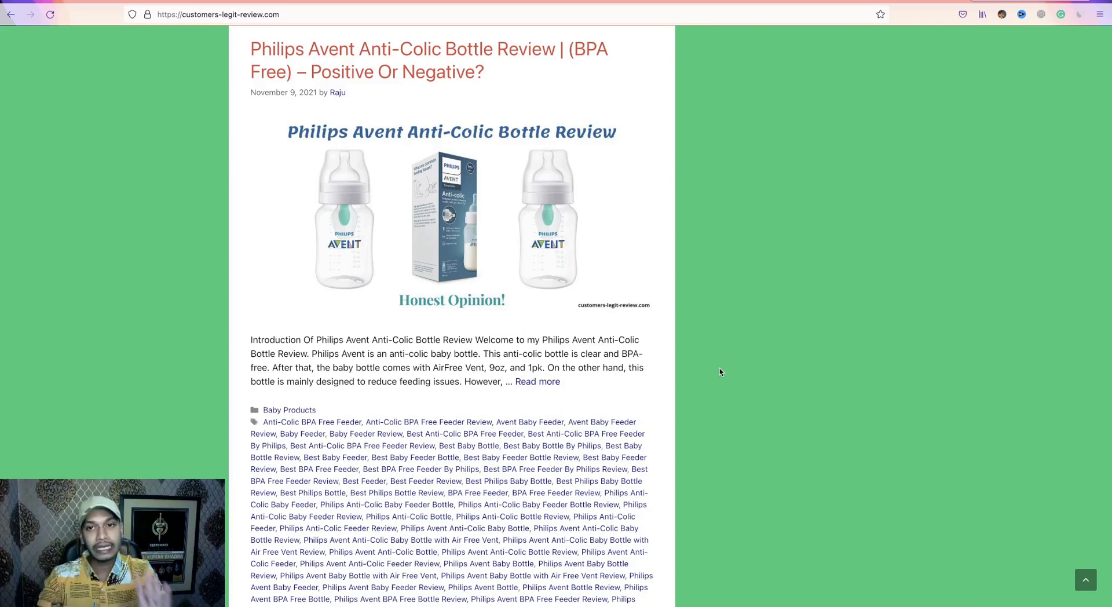
left_click(765, 1)
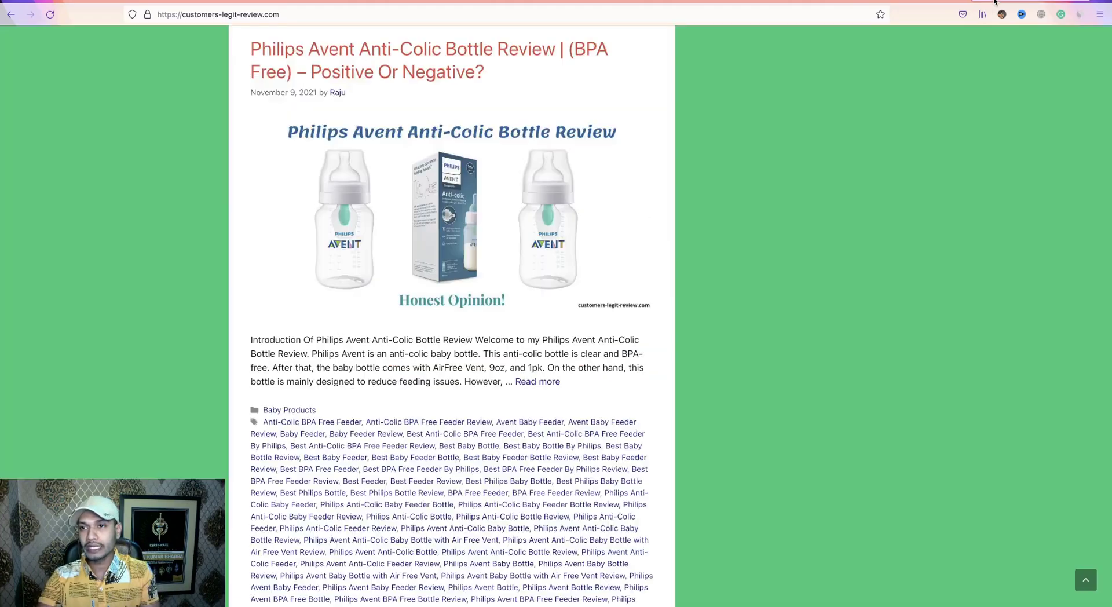
Copy the Quick Amazon Review channel URL from the address bar, then return to Amazon Associates.
left_click(995, 3)
left_click(803, 1)
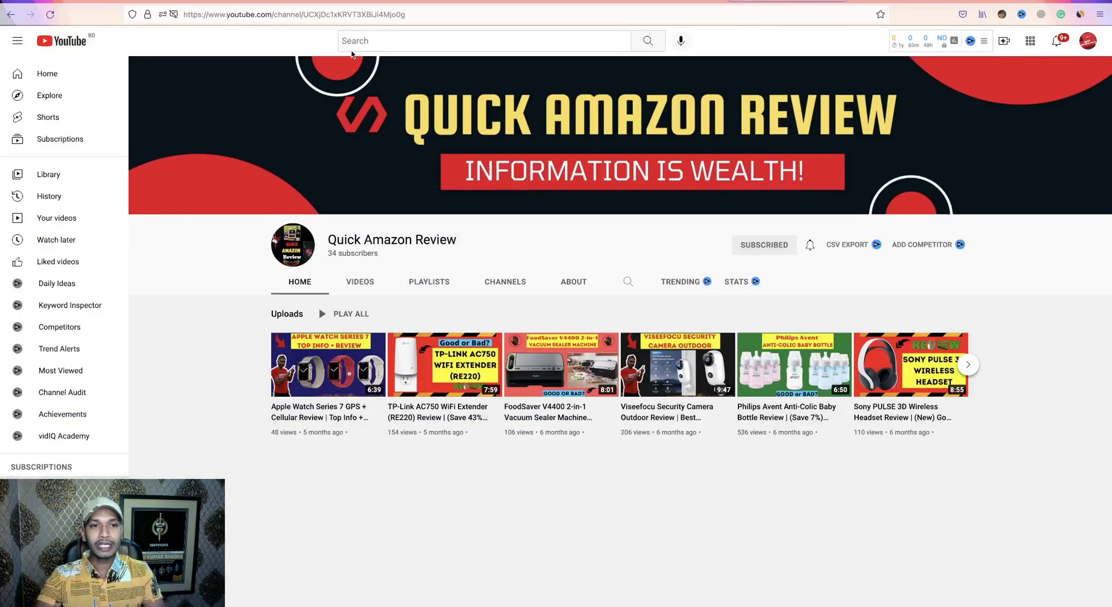
right_click(318, 14)
key("ctrl+c")
left_click(331, 62)
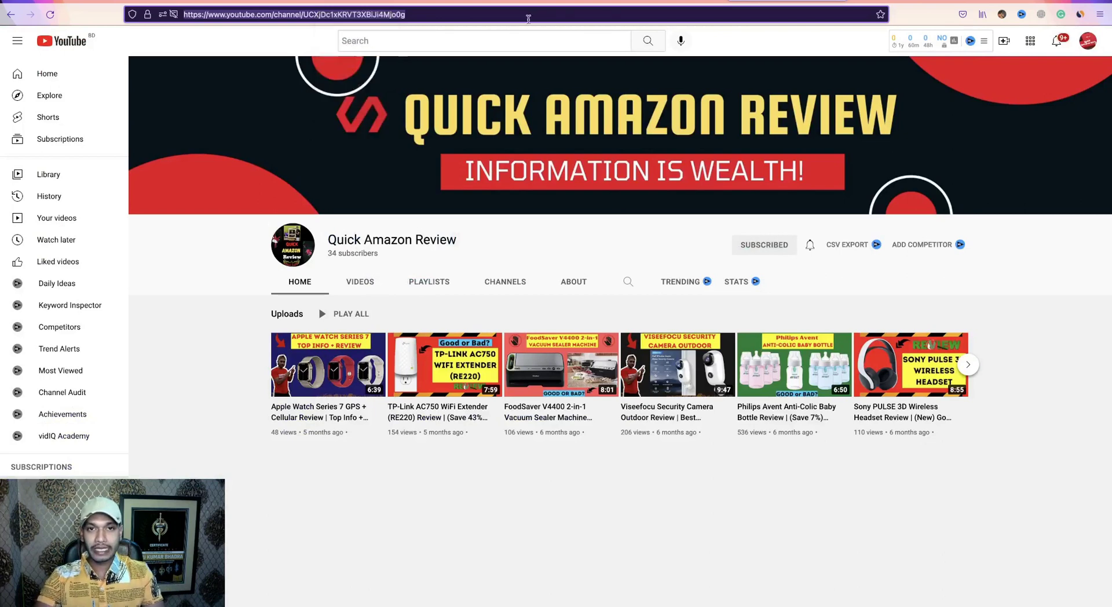
left_click(647, 1)
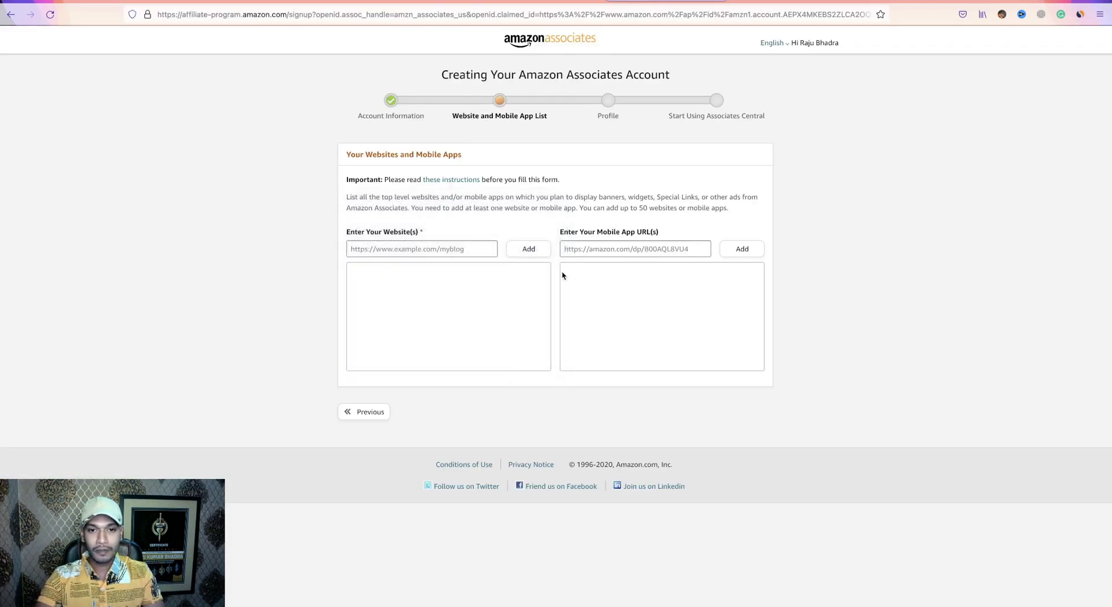
Paste the YouTube channel address into the website field and add it to the website list.
right_click(406, 275)
left_click(379, 254)
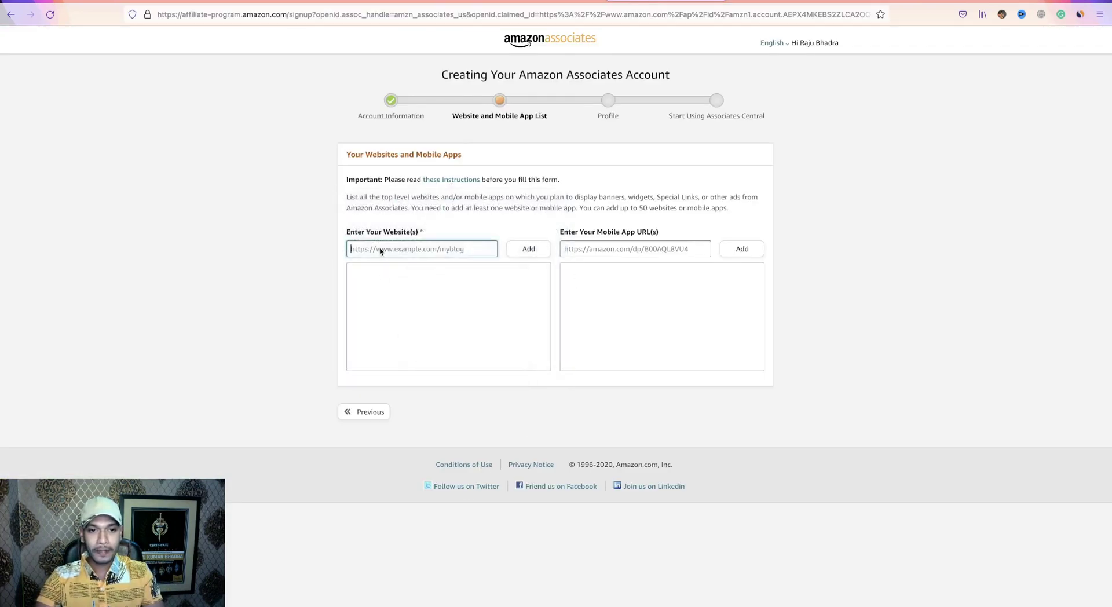
right_click(382, 250)
left_click(396, 310)
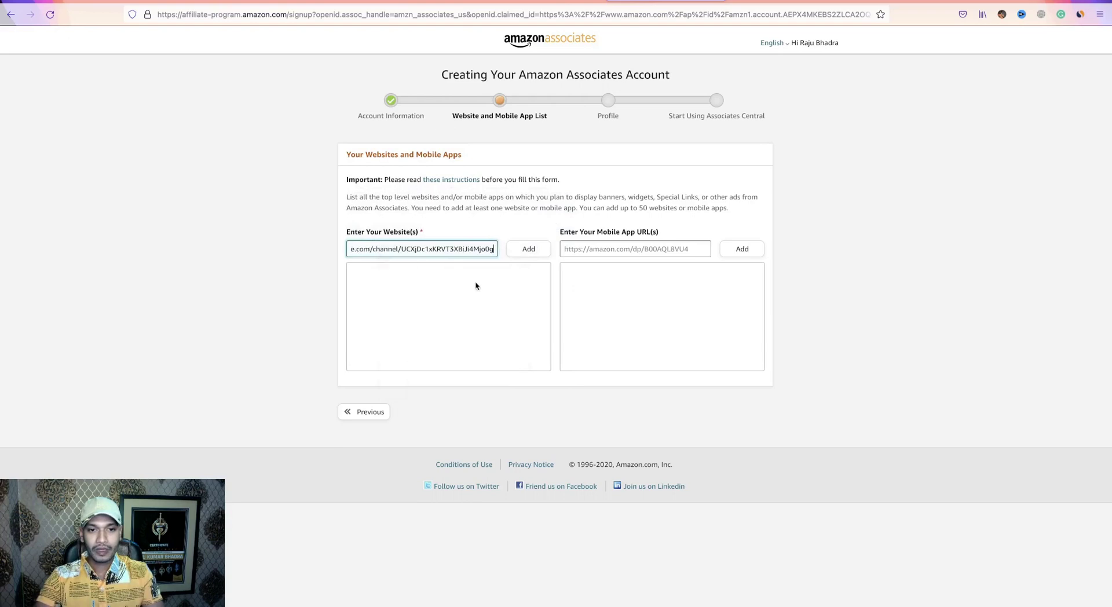
left_click(527, 251)
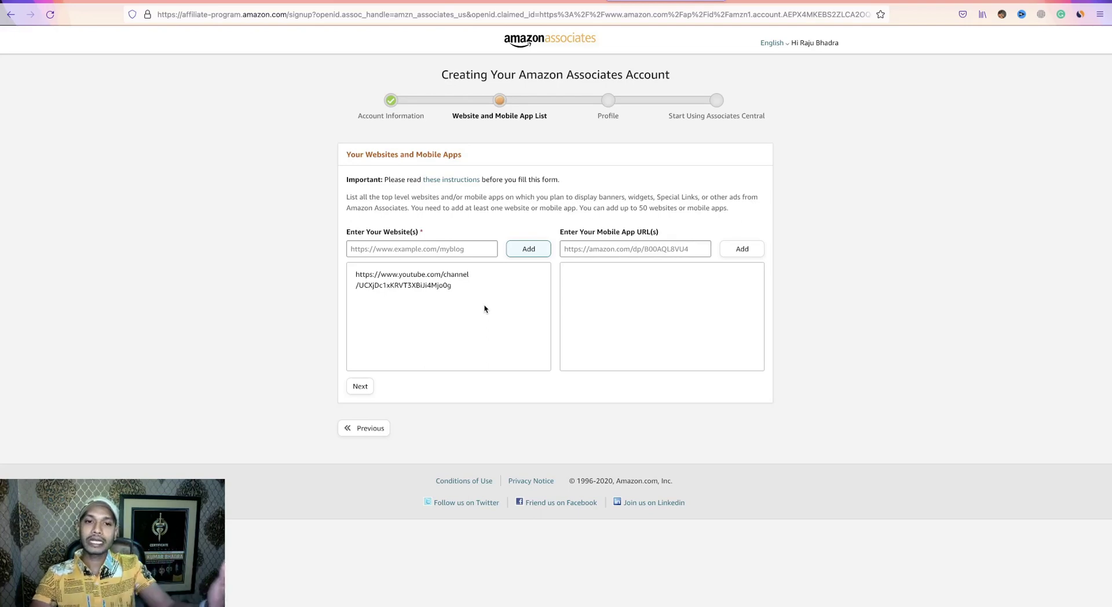
left_click(1016, 3)
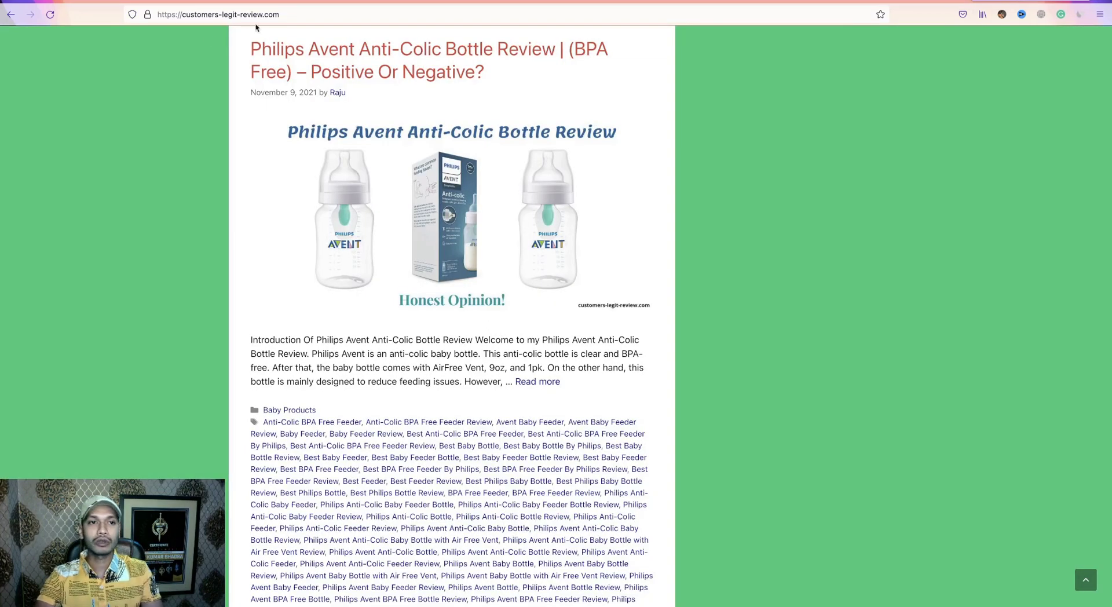
left_click(657, 3)
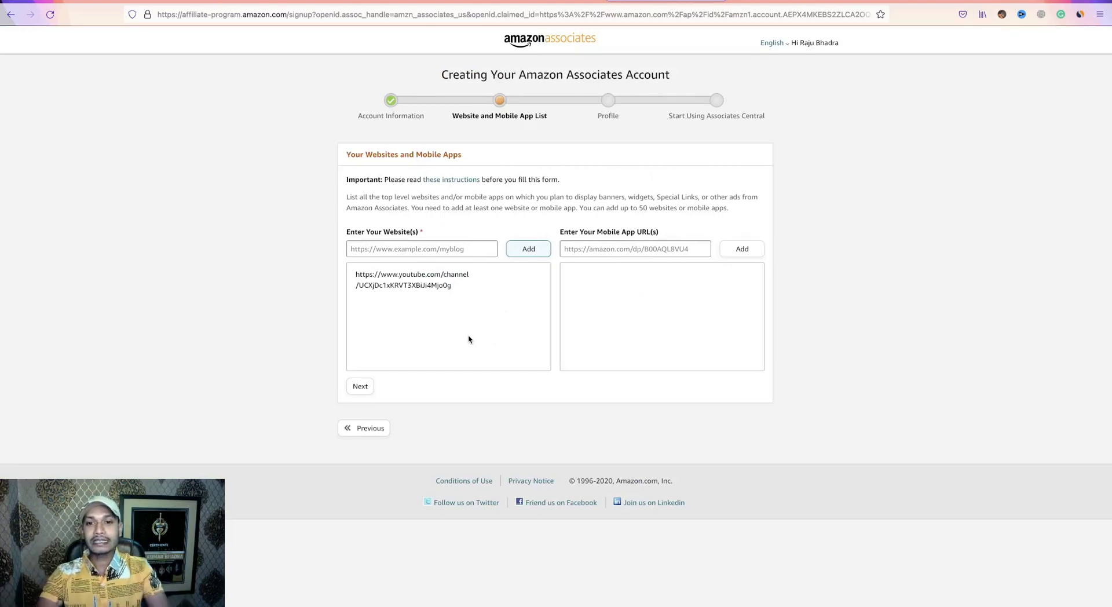
Accept the website list, answer No to the children-under-13 question, and confirm.
left_click(359, 387)
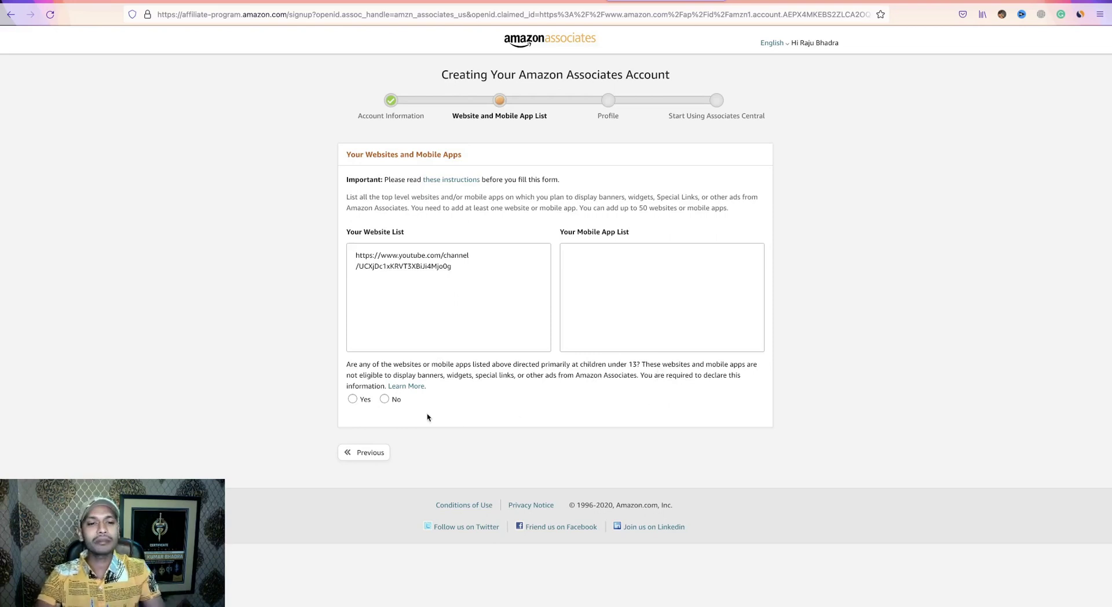
left_click(385, 400)
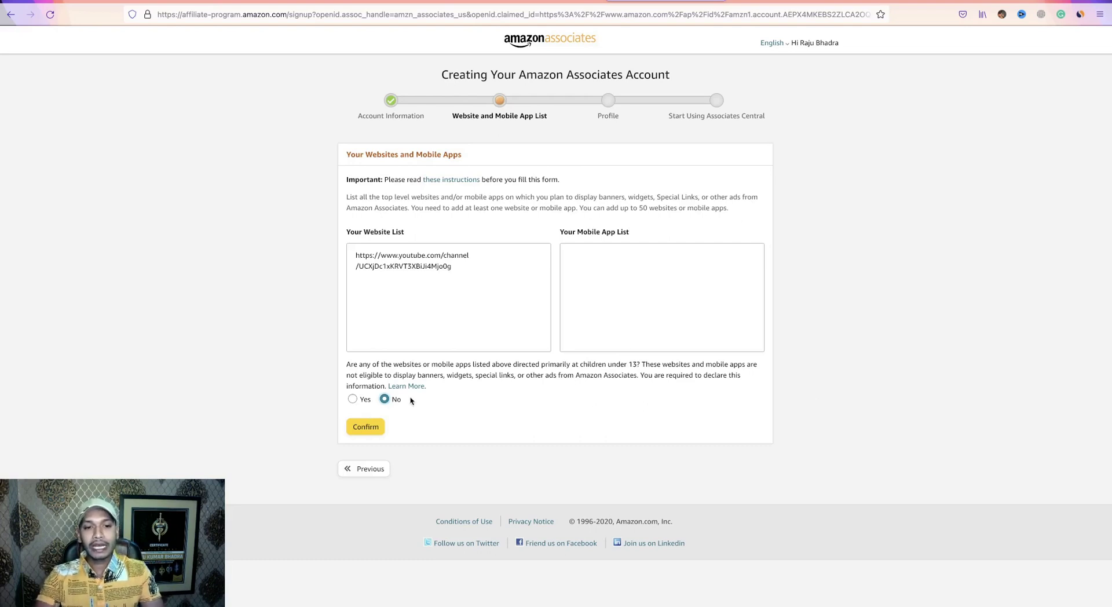
left_click(366, 427)
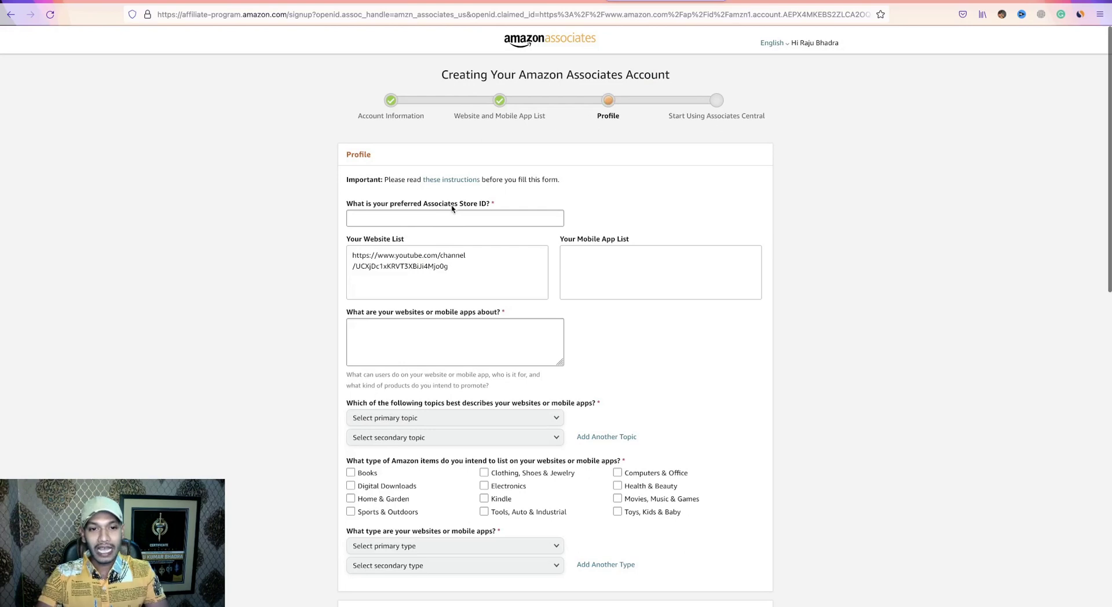
Fill in a preferred Store ID and describe the websites as 'Amazon Product's Review'.
left_click(396, 219)
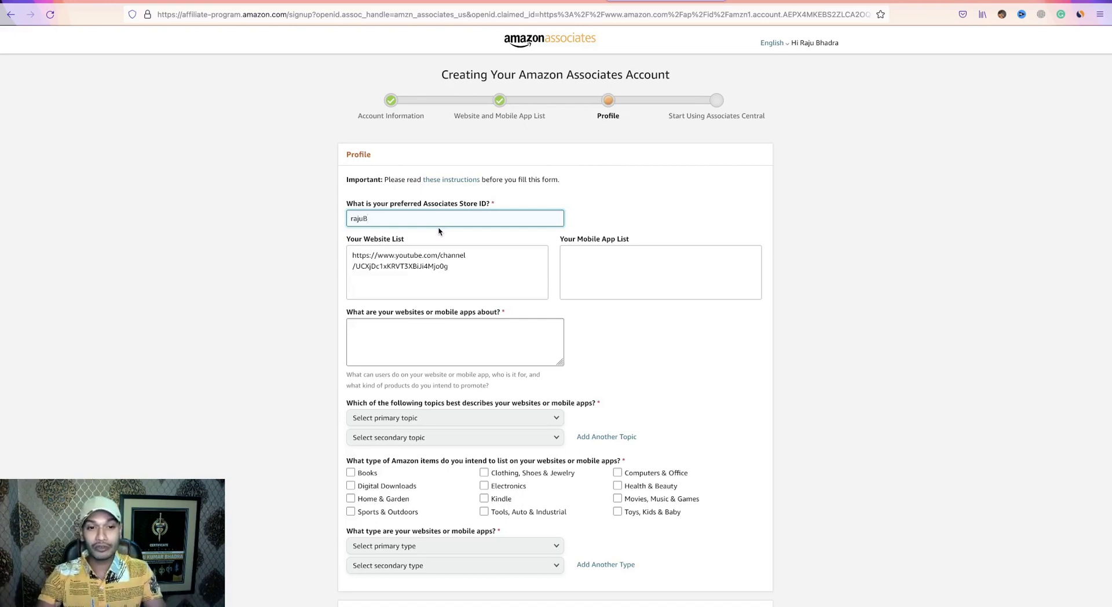
scroll(454, 318, "down", 2)
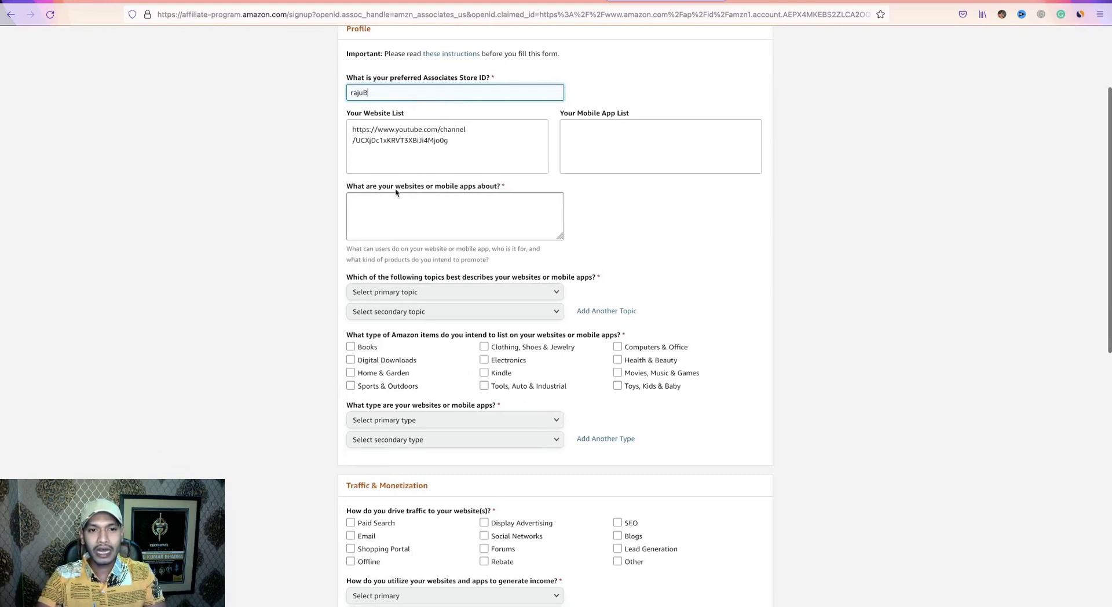
left_click(431, 202)
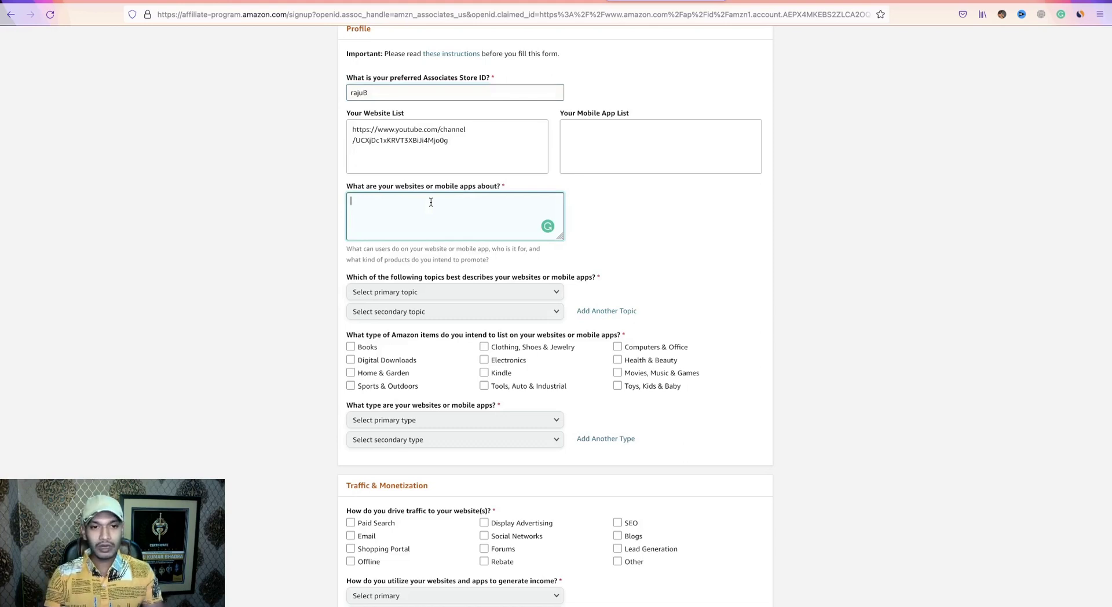
type("Amazon Product's Review.")
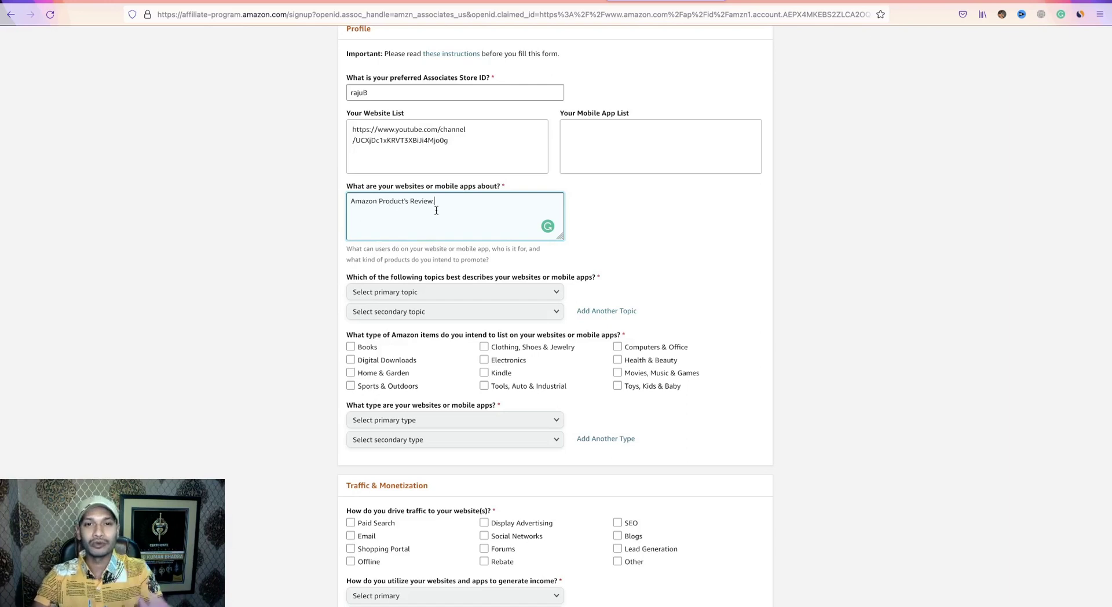
Choose Computers/Software/Technology as primary topic and Home/Pets/Cooking/Weddings/Family/Arts & Crafts as second.
scroll(486, 307, "down", 3)
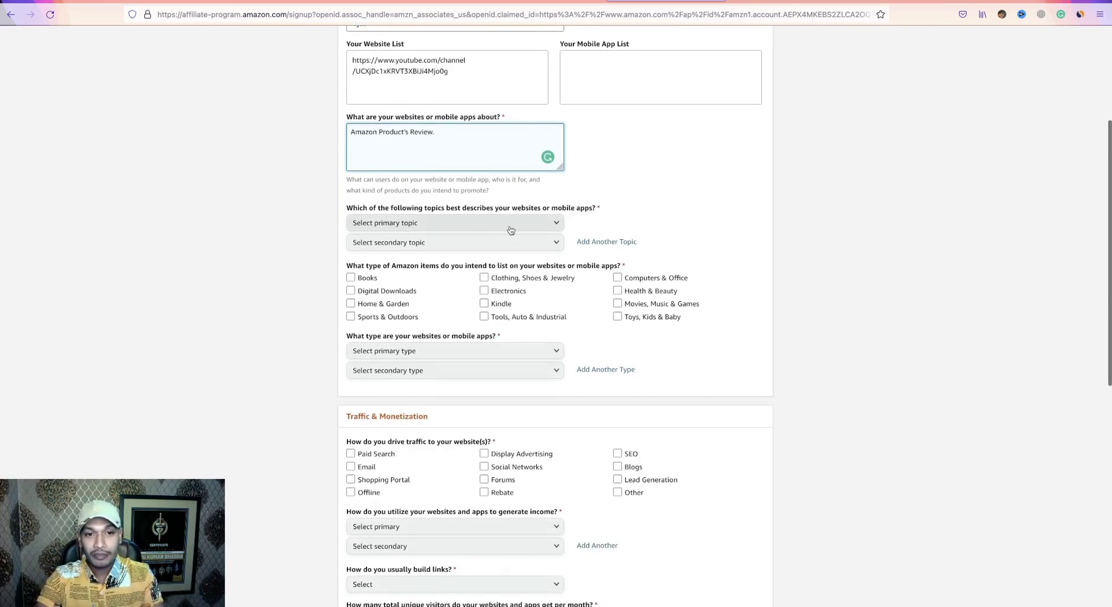
left_click(546, 230)
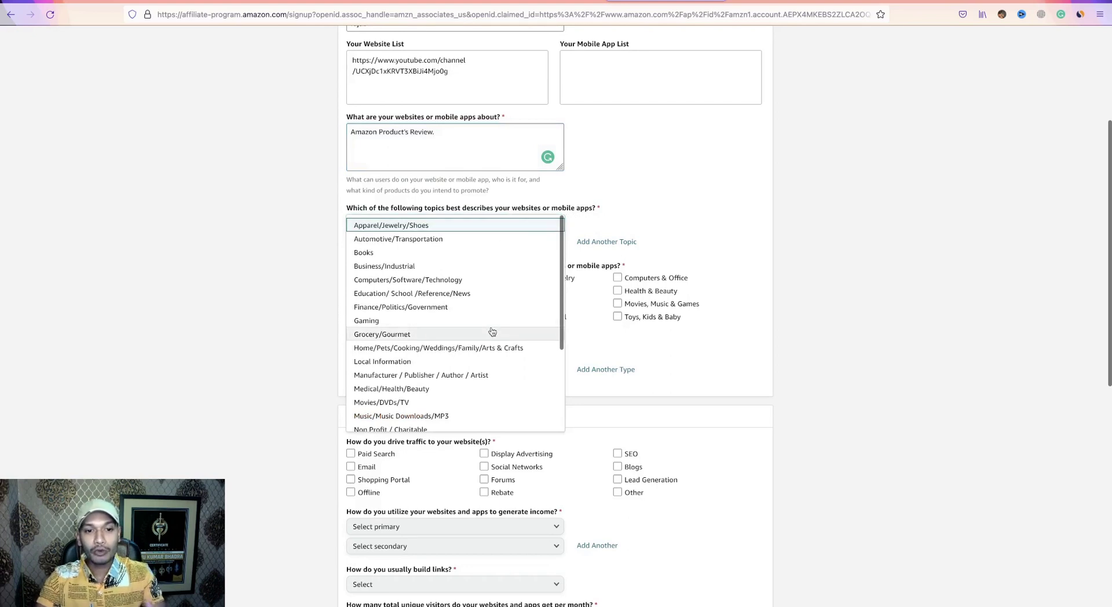
scroll(481, 354, "down", 3)
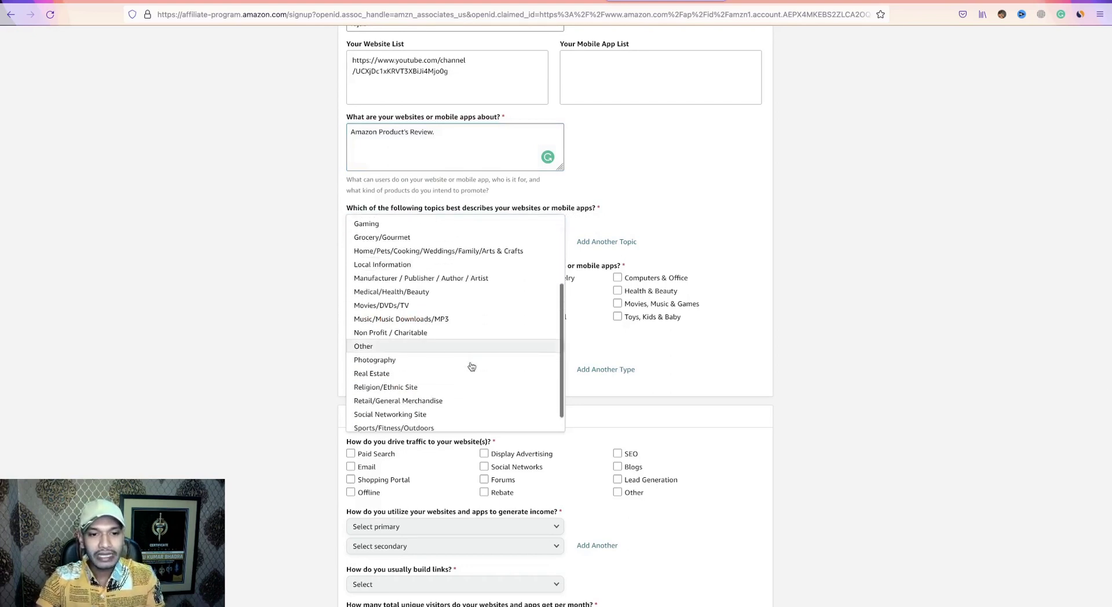
scroll(410, 298, "up", 1)
scroll(412, 307, "up", 2)
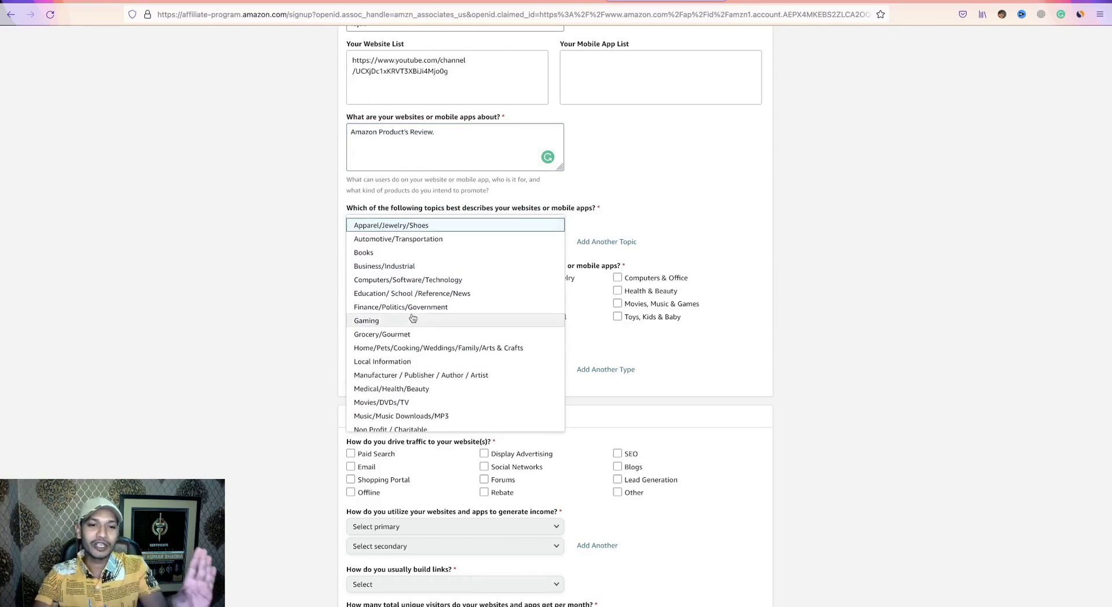
left_click(415, 280)
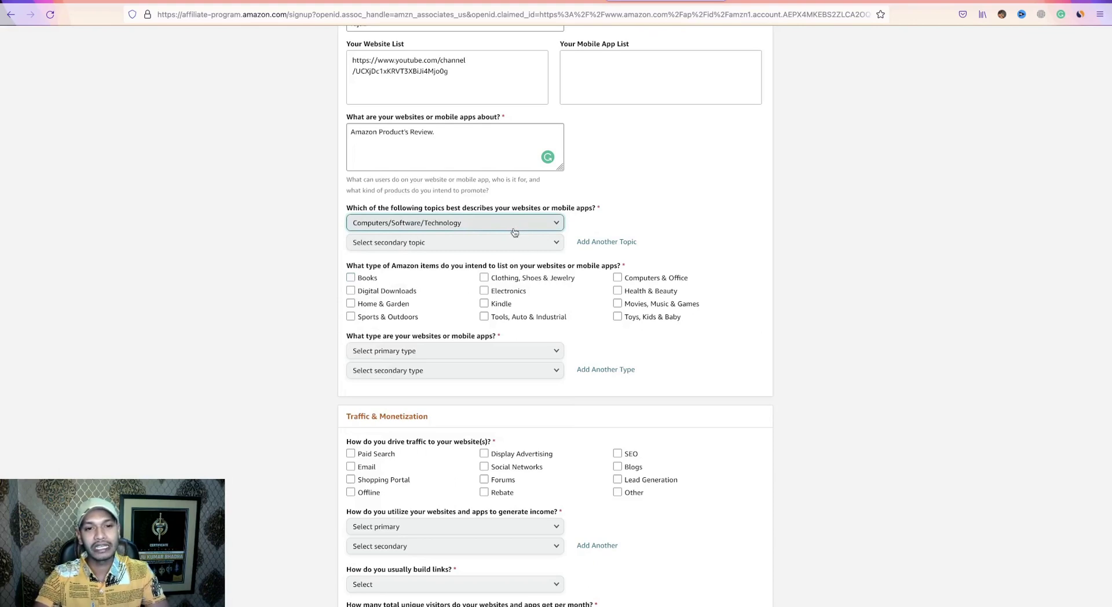
left_click(429, 248)
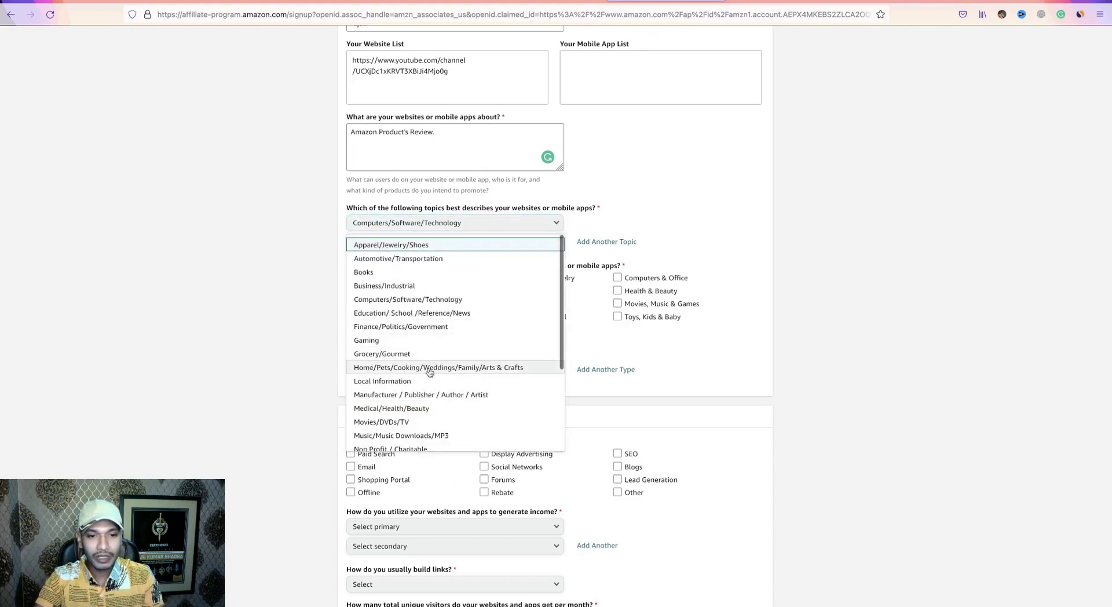
left_click(380, 371)
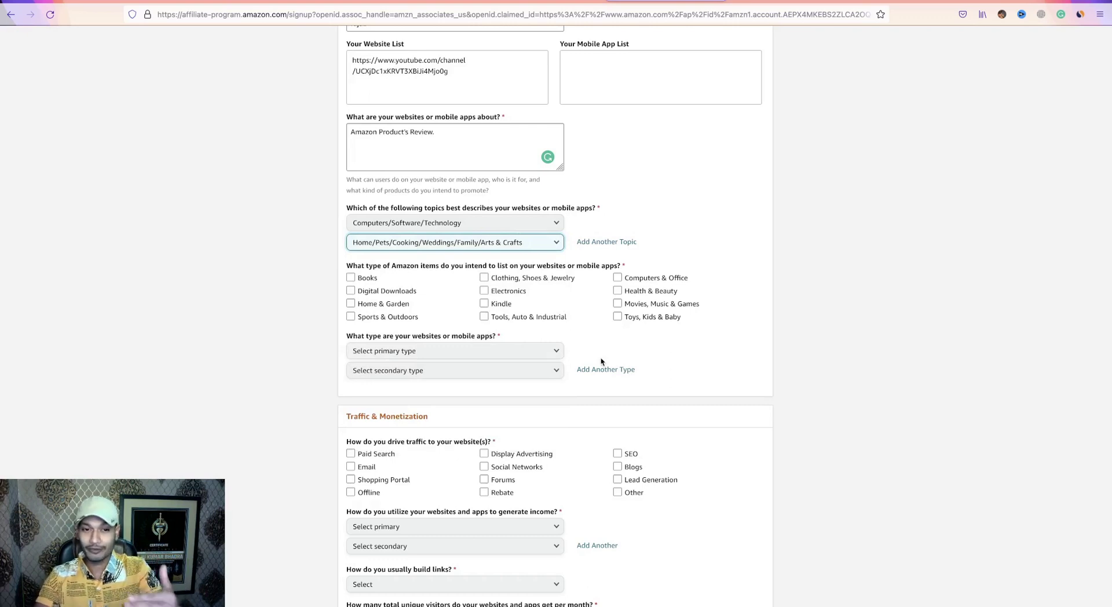
Tick Home & Garden, Clothing, Kindle, Movies, Health & Beauty and Toys as items to list.
left_click(351, 304)
left_click(485, 278)
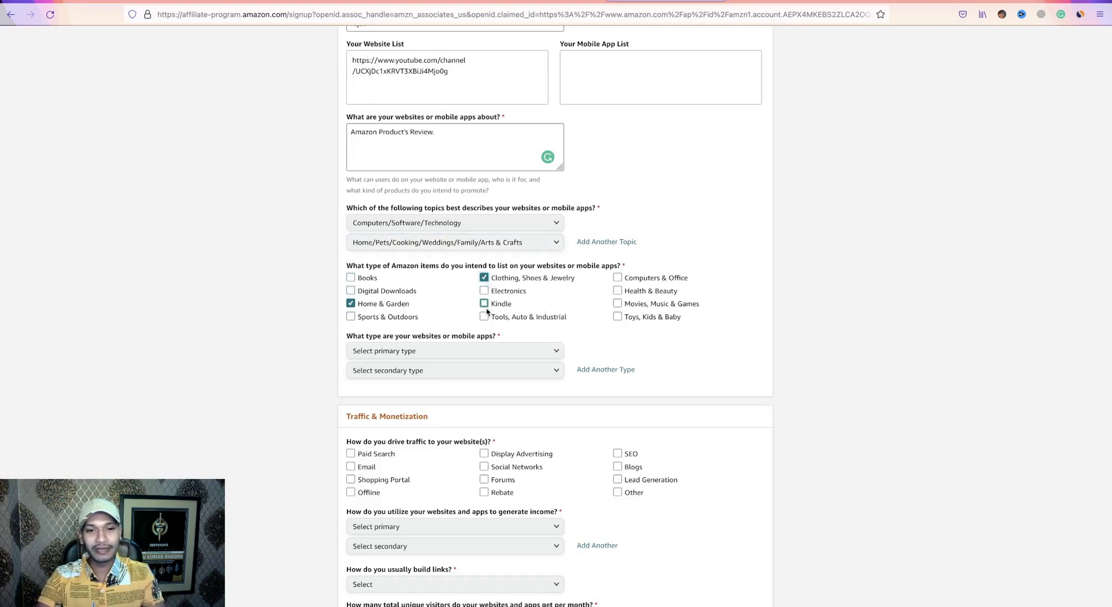
left_click(484, 303)
left_click(617, 303)
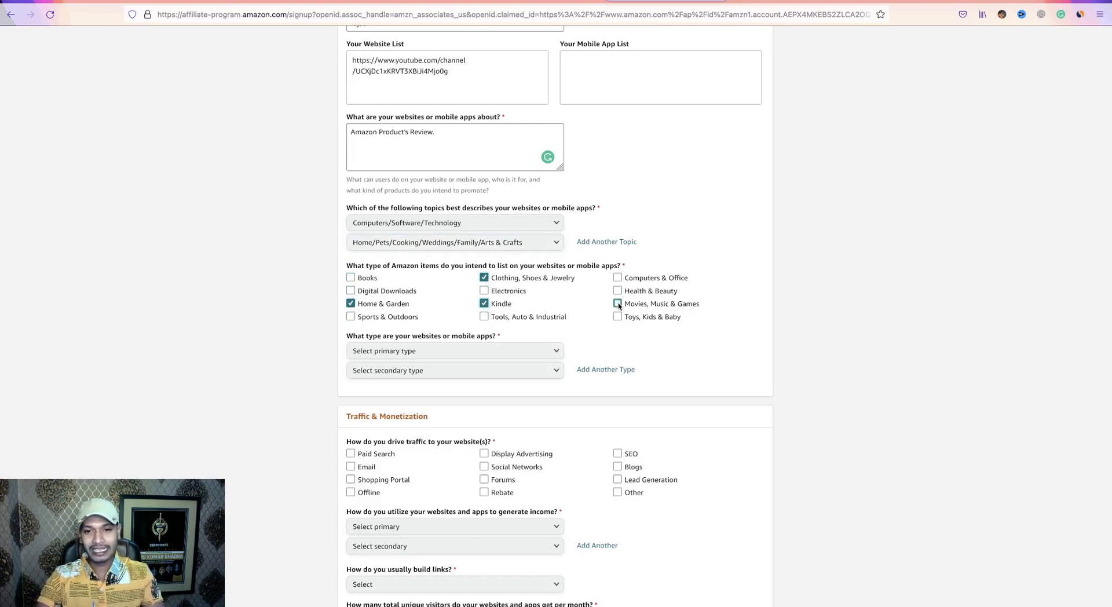
left_click(617, 290)
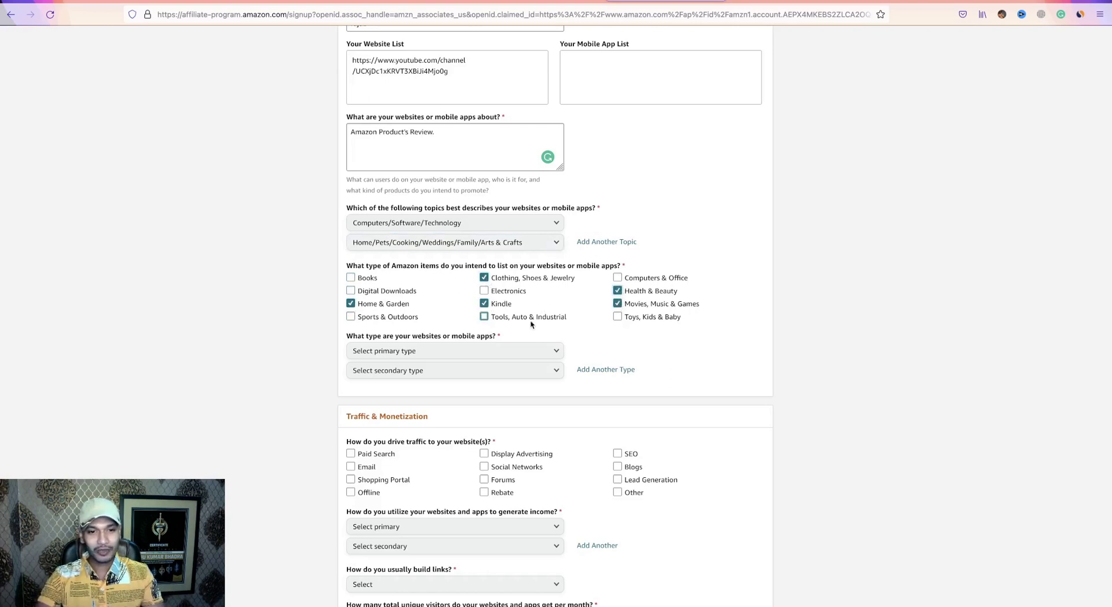
left_click(618, 316)
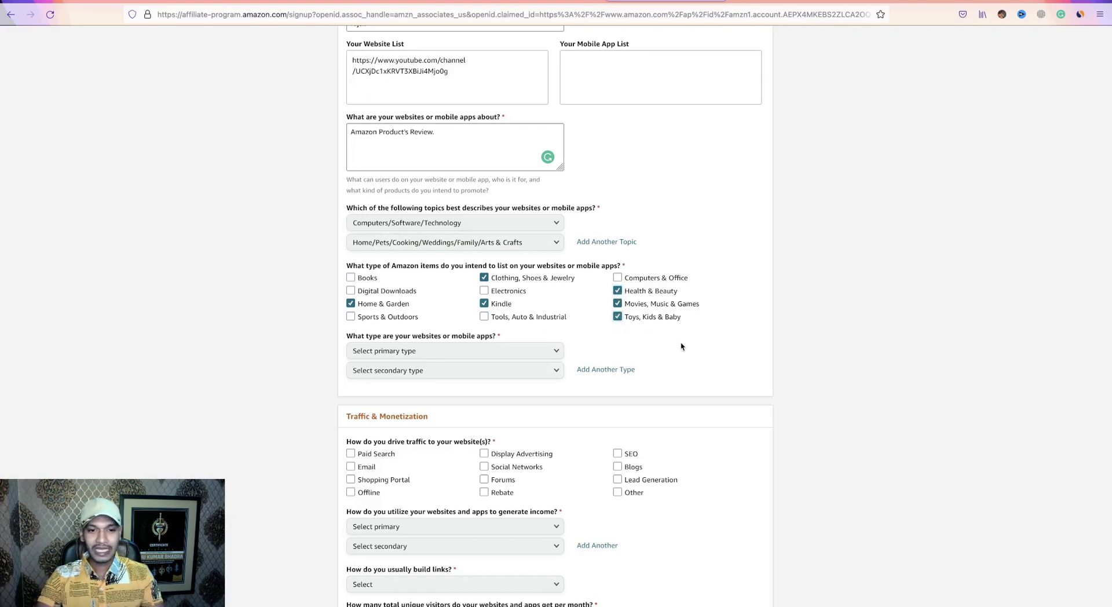
Set the primary and secondary website type both to Content or Niche Website.
scroll(659, 337, "down", 2)
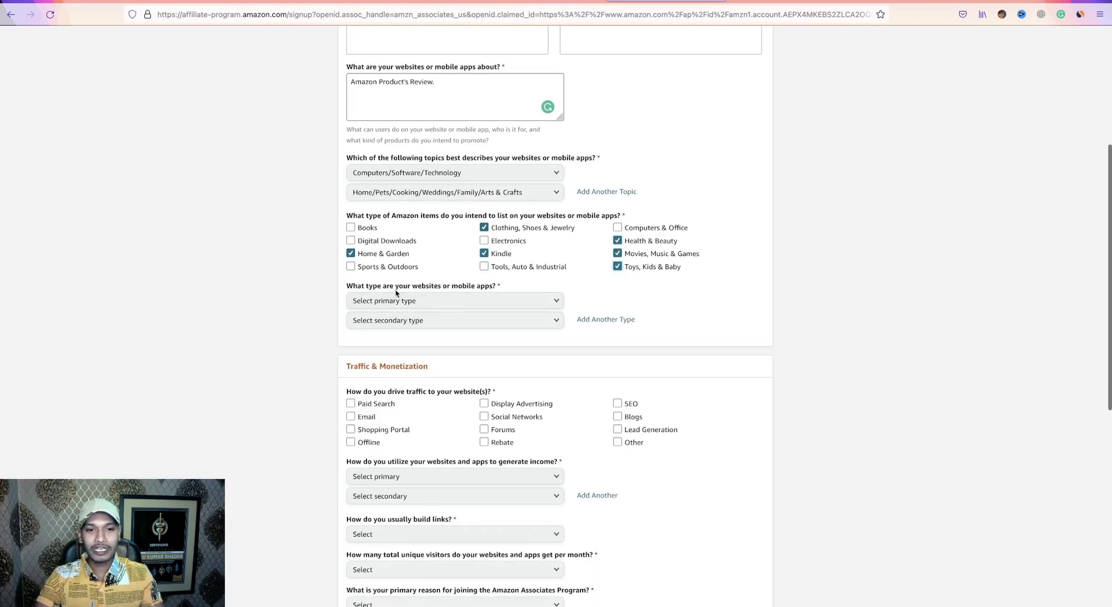
left_click(529, 300)
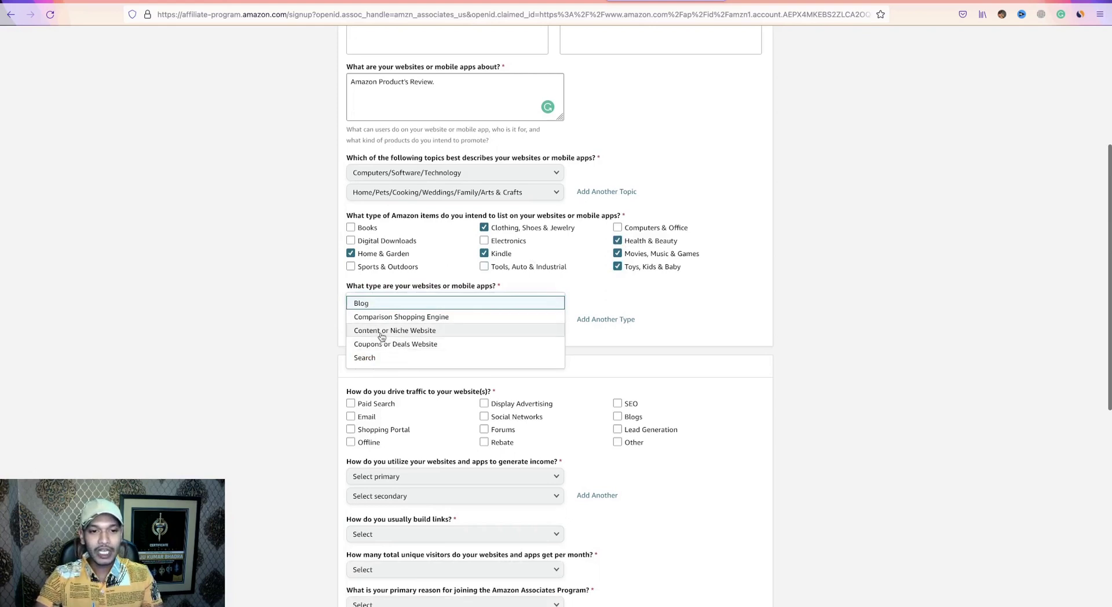
left_click(418, 333)
left_click(416, 326)
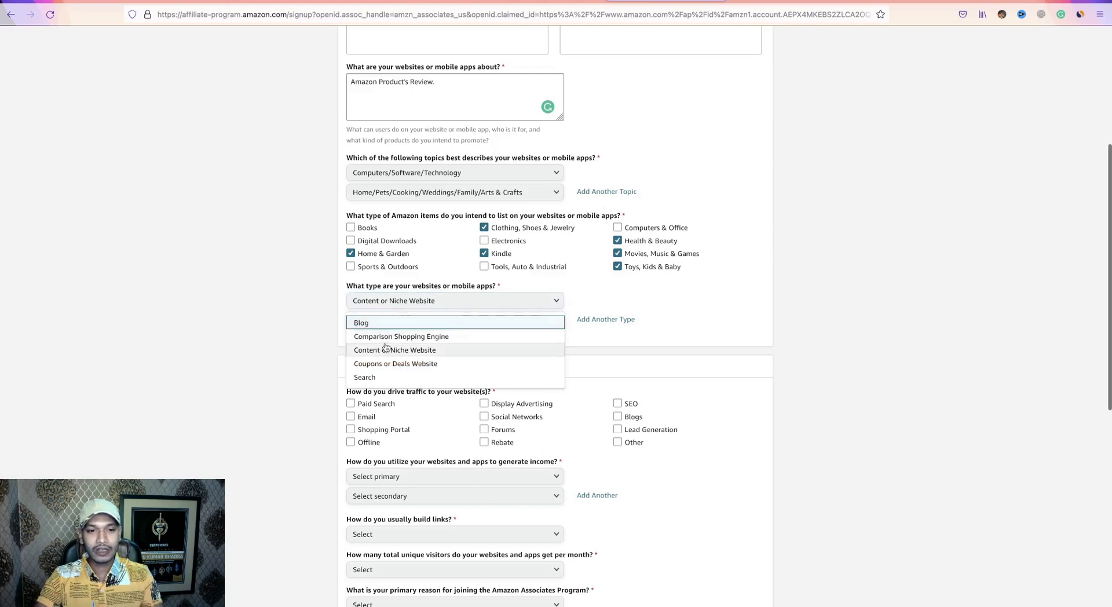
left_click(415, 351)
scroll(582, 366, "down", 5)
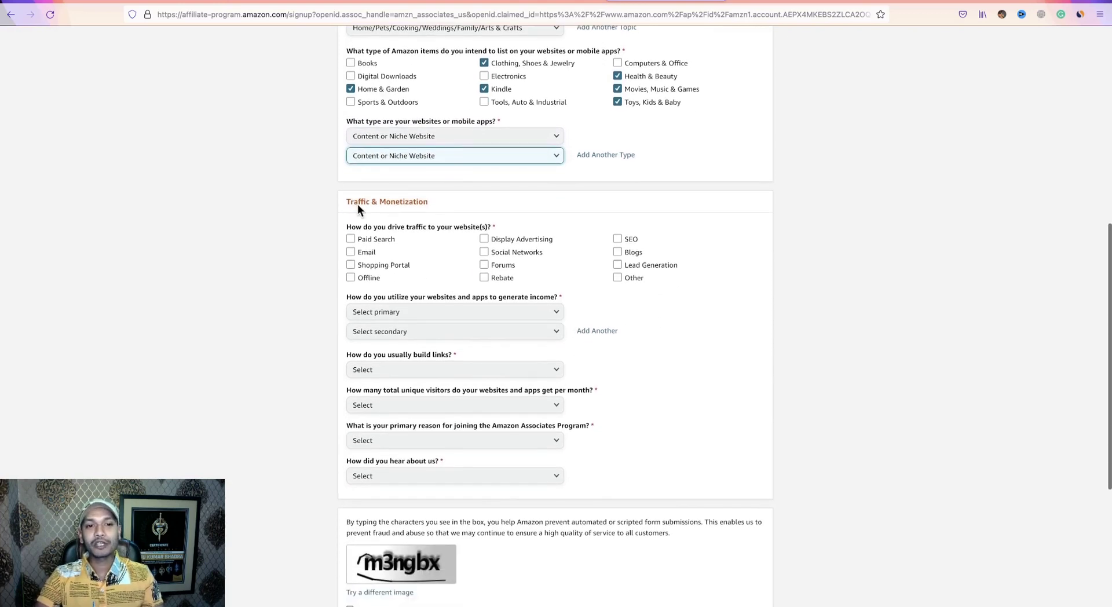
Tick Social Networks, Forums, SEO, Blogs, Other, Paid Search and Display Advertising as traffic sources.
left_click_drag(347, 202, 429, 203)
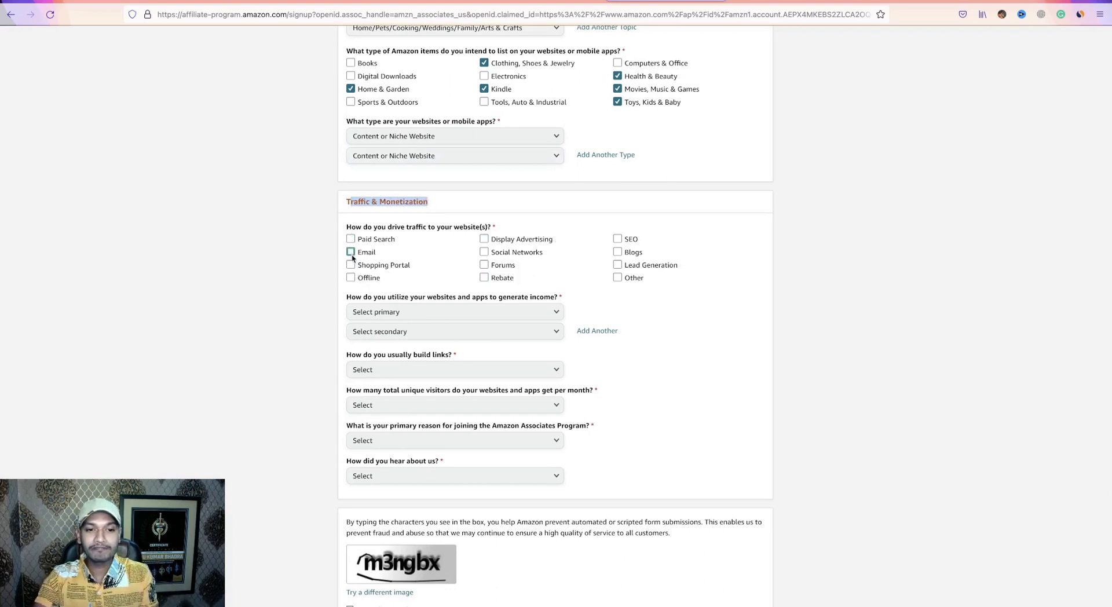
left_click(487, 242)
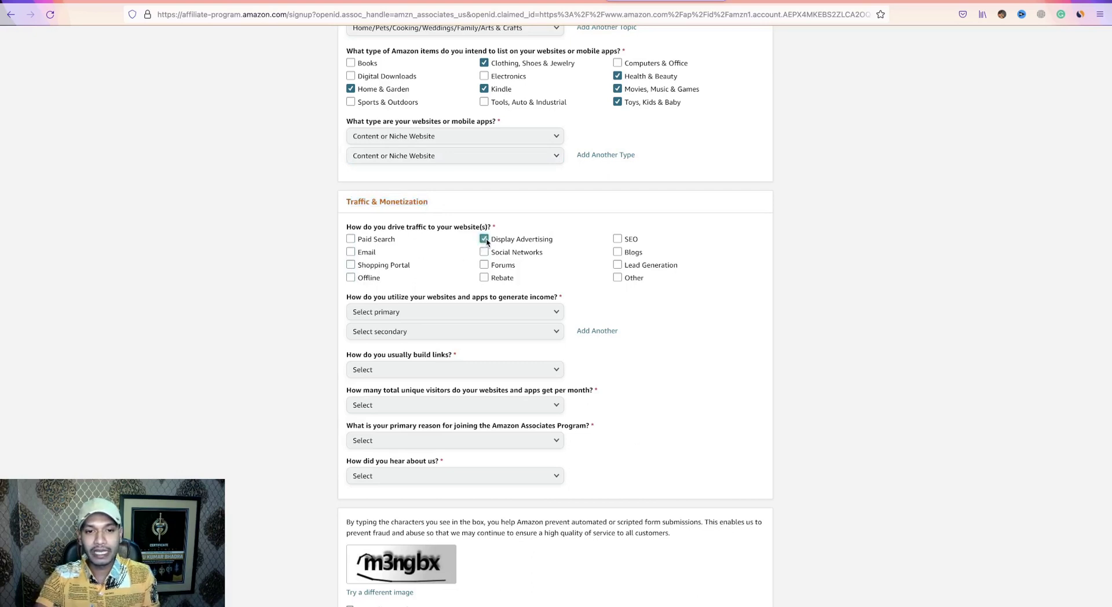
left_click(486, 252)
left_click(484, 265)
left_click(617, 239)
left_click(617, 252)
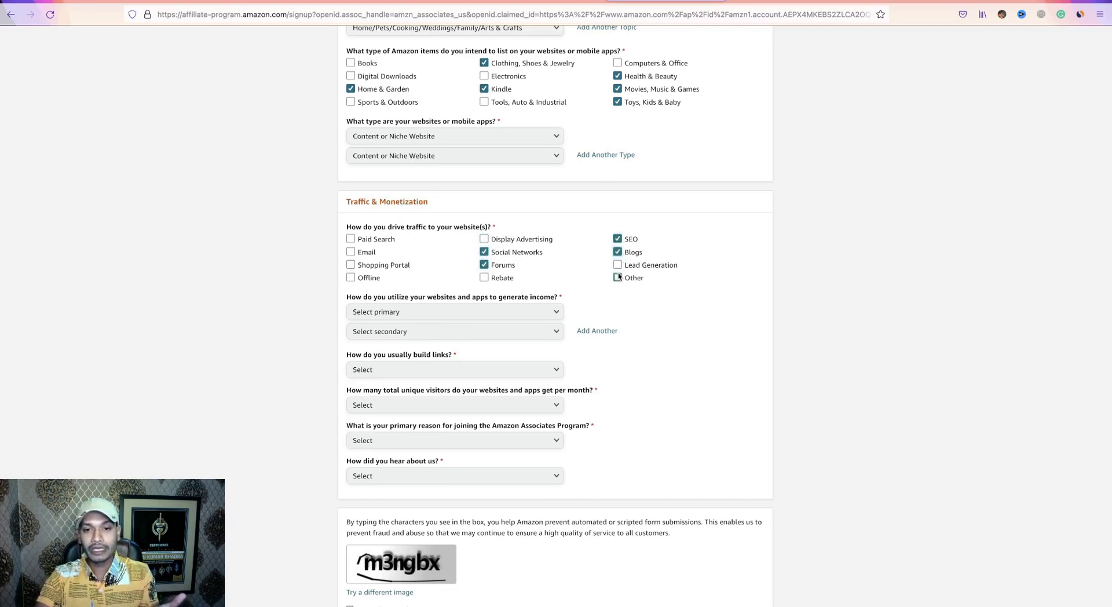
left_click(617, 278)
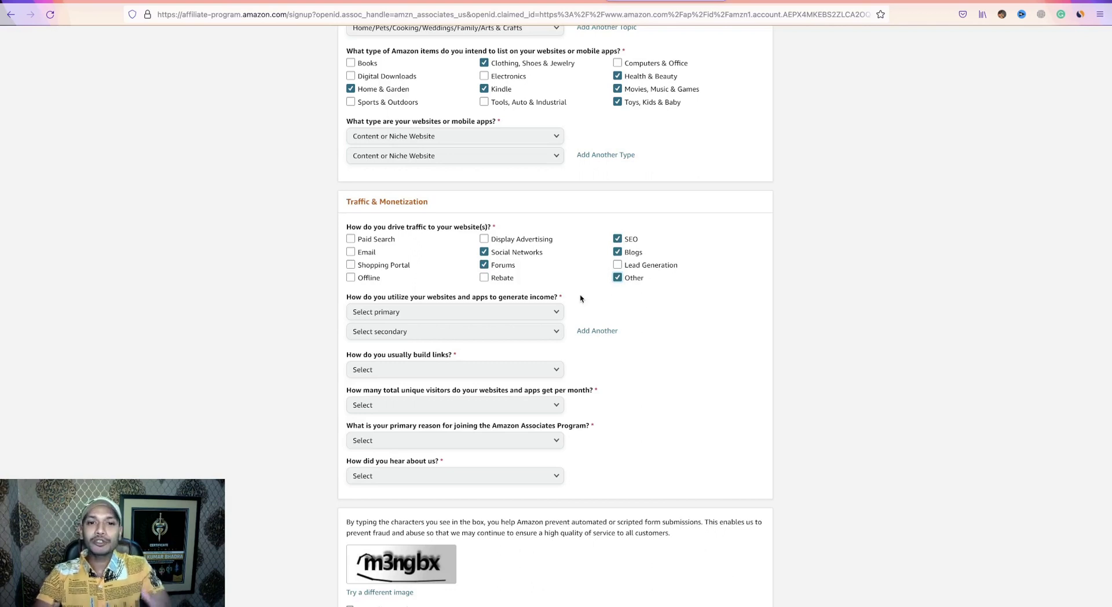
left_click(351, 239)
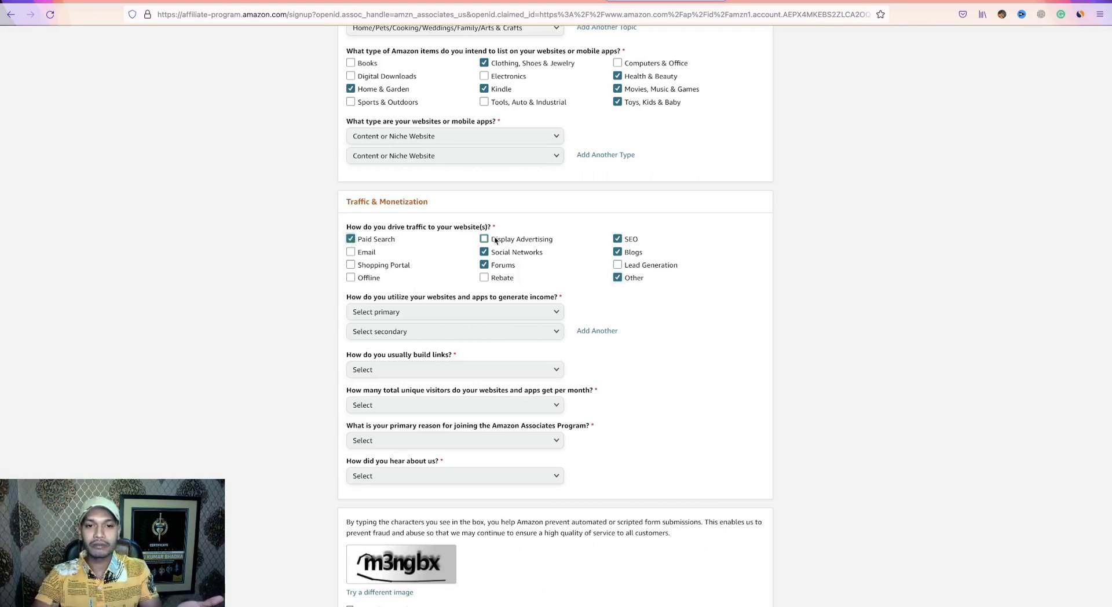
left_click(484, 239)
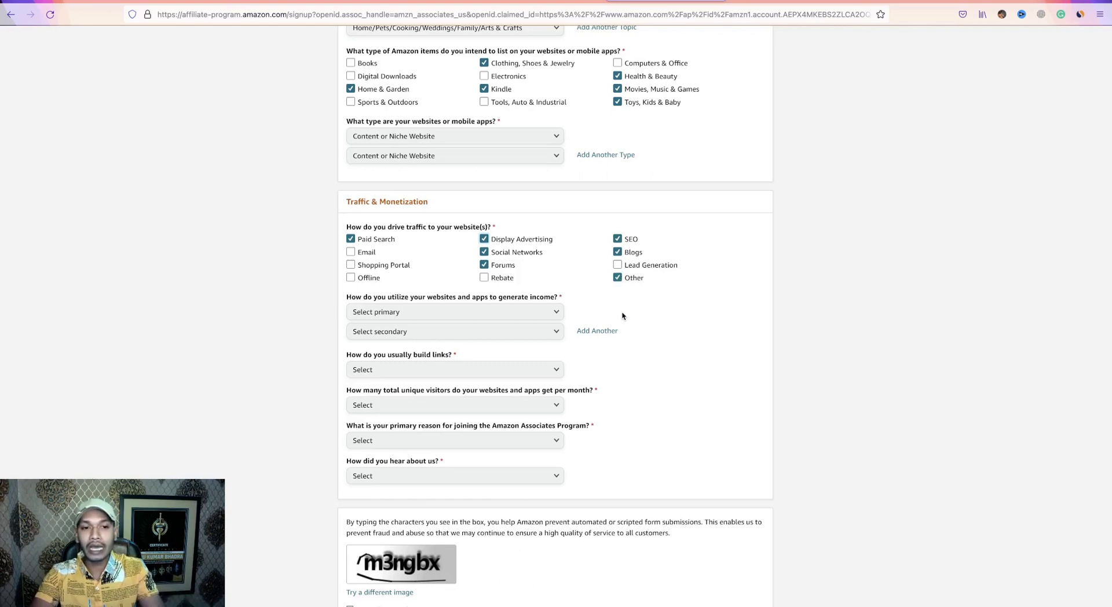
scroll(620, 312, "down", 3)
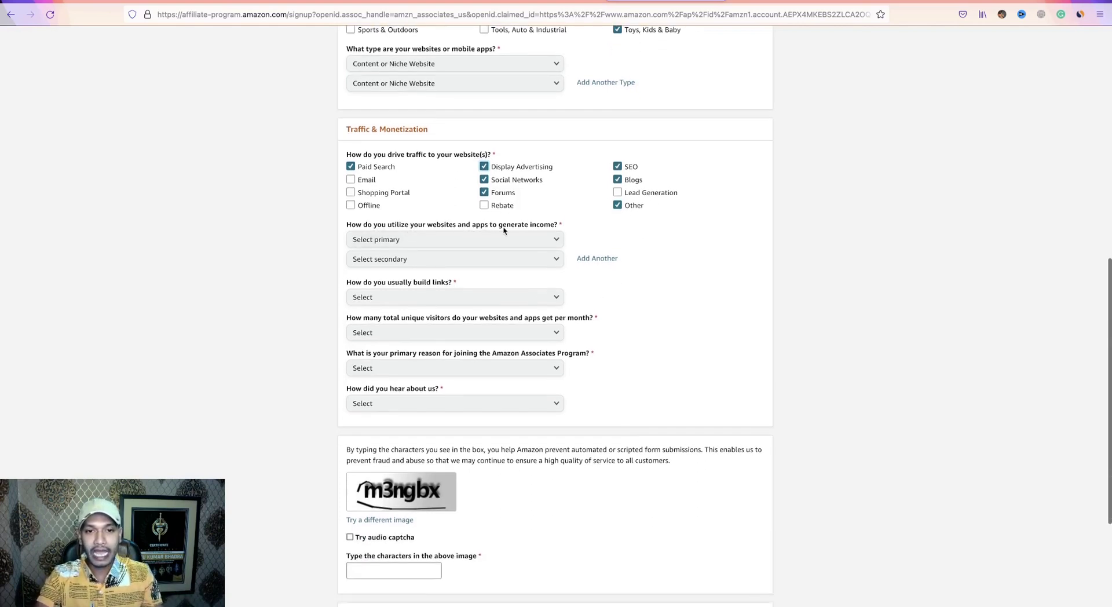
Set both the main and secondary income method to Other Affiliate Programs.
left_click(555, 237)
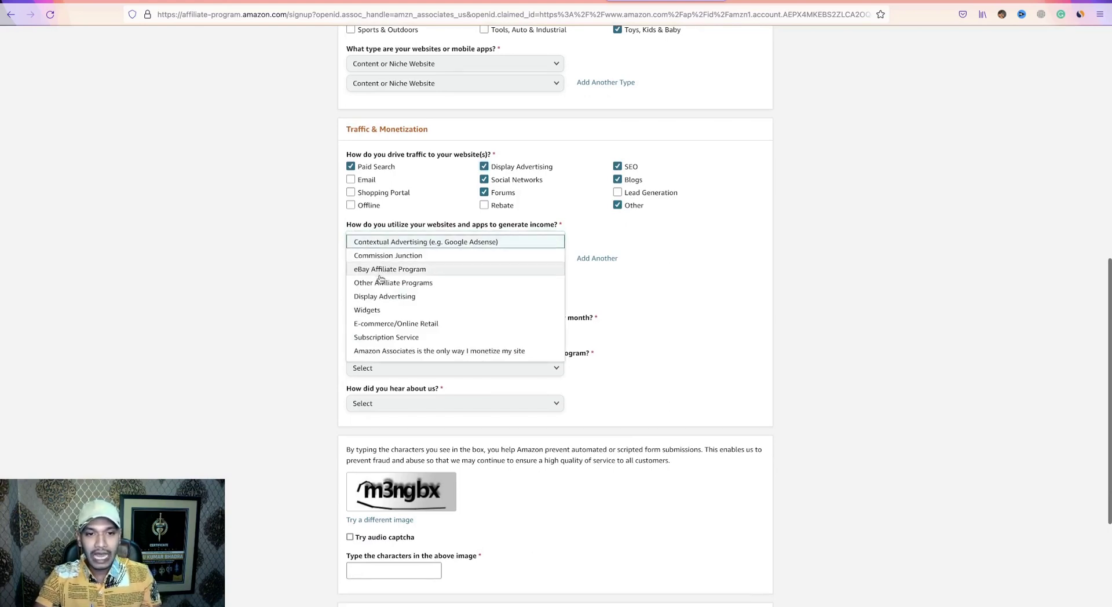
left_click(408, 283)
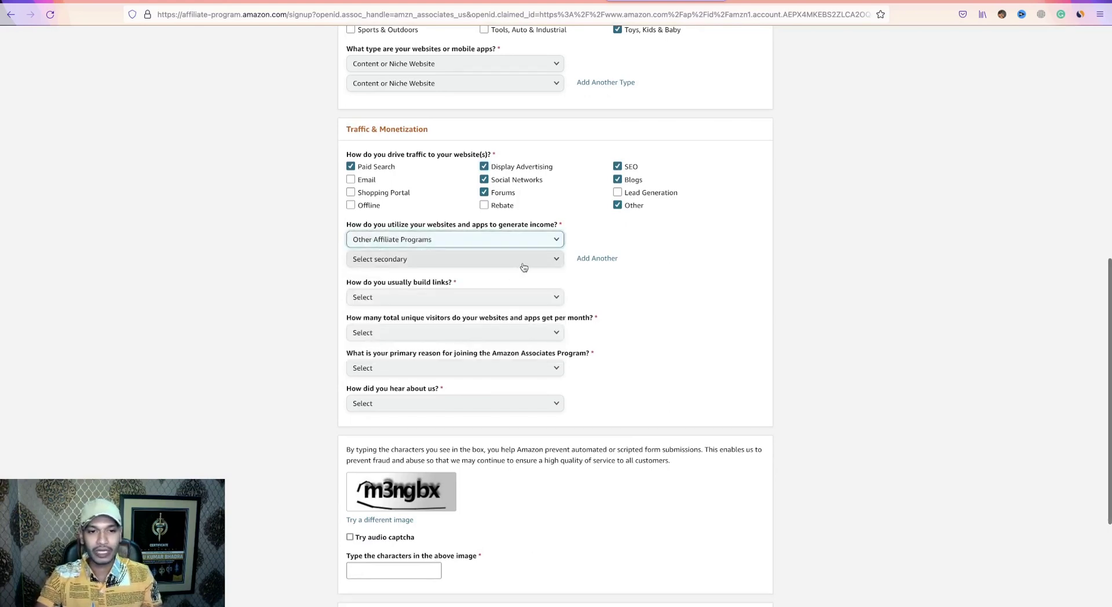
left_click(490, 258)
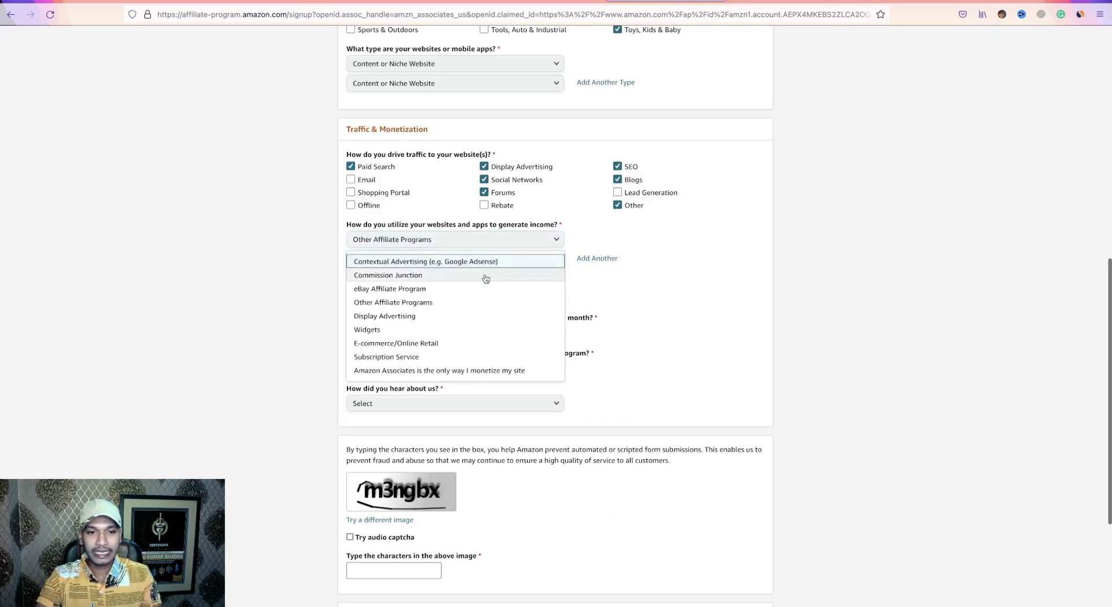
left_click(408, 304)
scroll(606, 328, "down", 1)
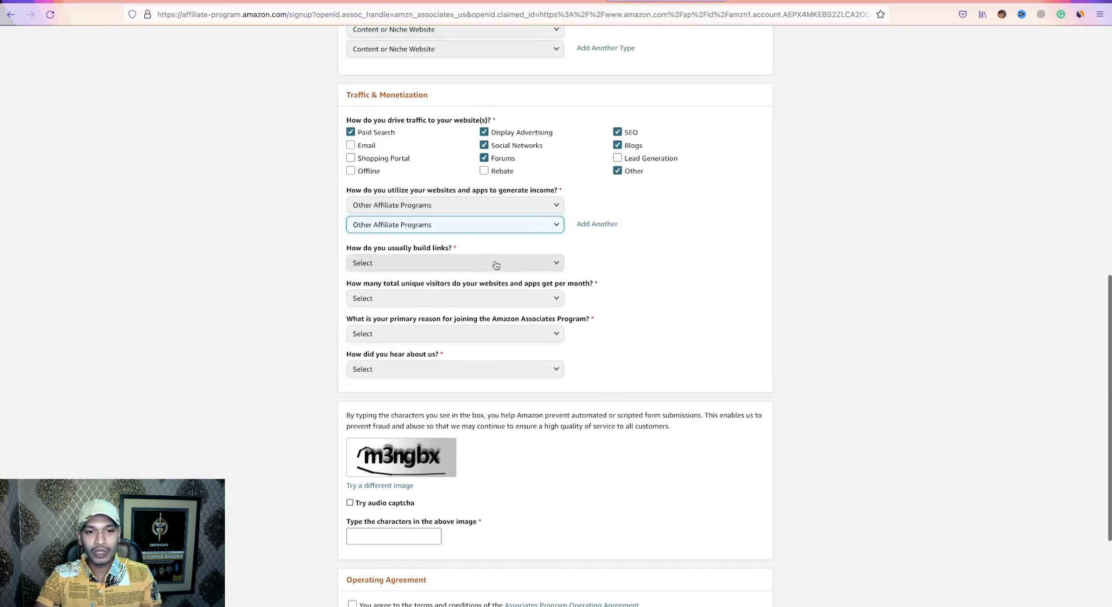
Answer Other for how links are built and set monthly visitors to 5,001–50,000.
left_click(537, 265)
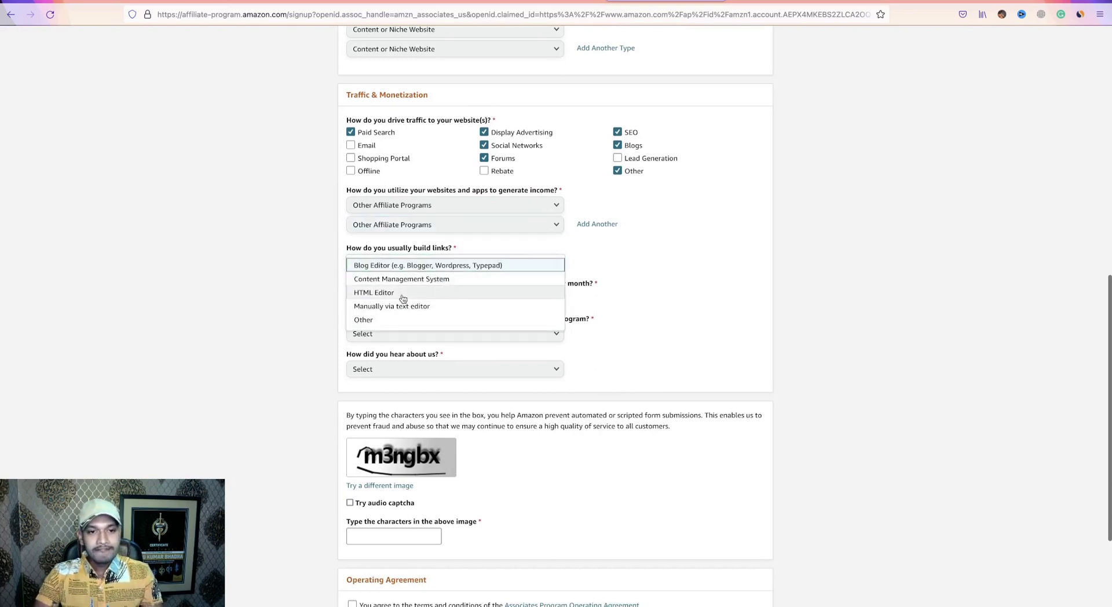
left_click(369, 323)
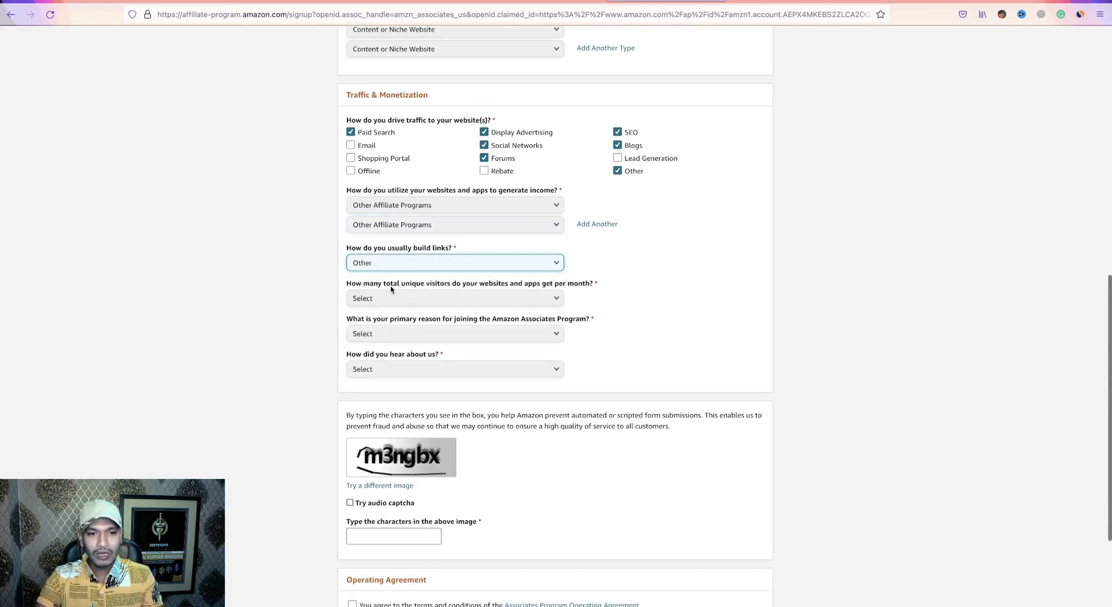
left_click(522, 298)
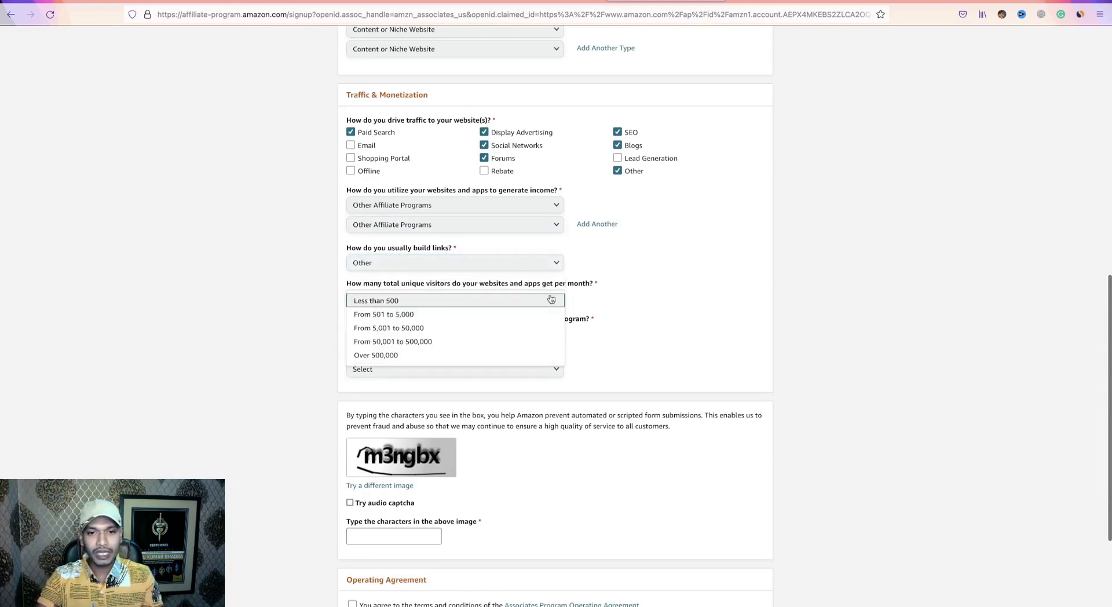
left_click(405, 328)
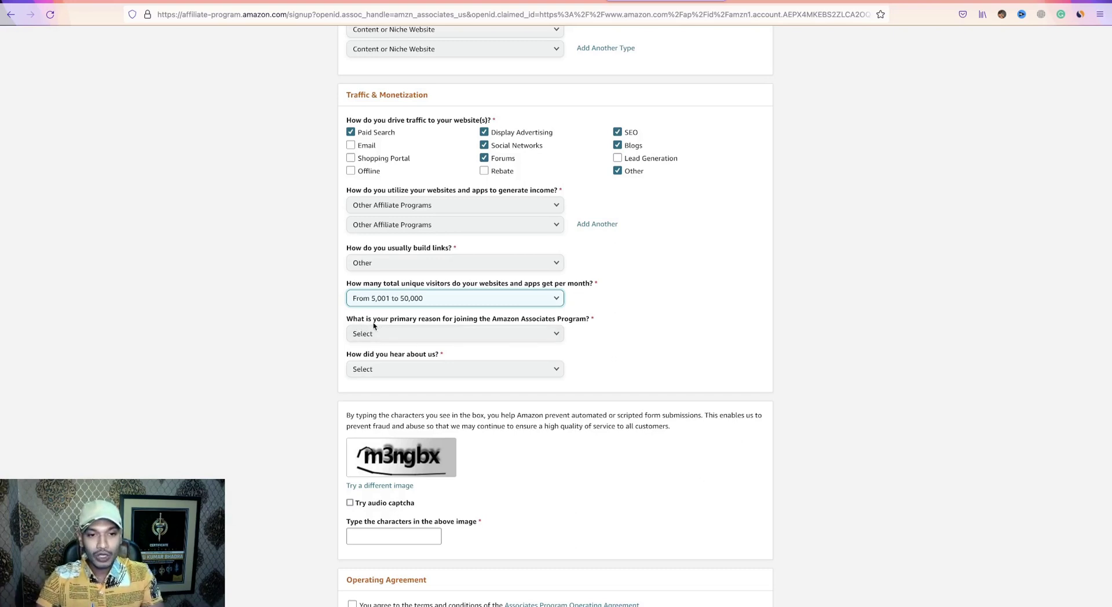
Set the joining reason to Other and the referral source to From the Amazon.com Website.
left_click(557, 334)
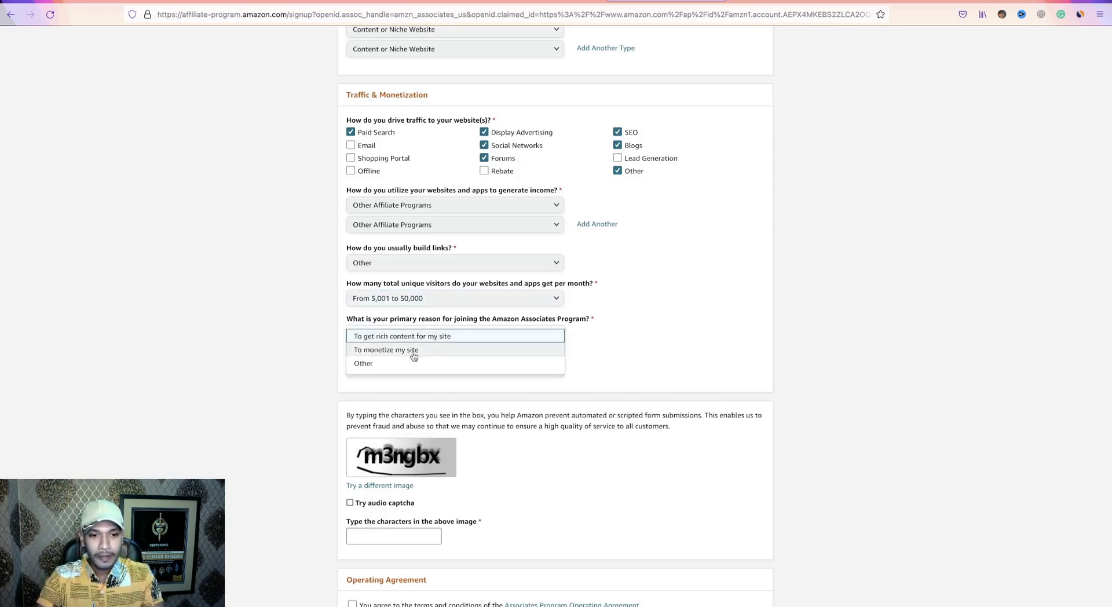
left_click(380, 364)
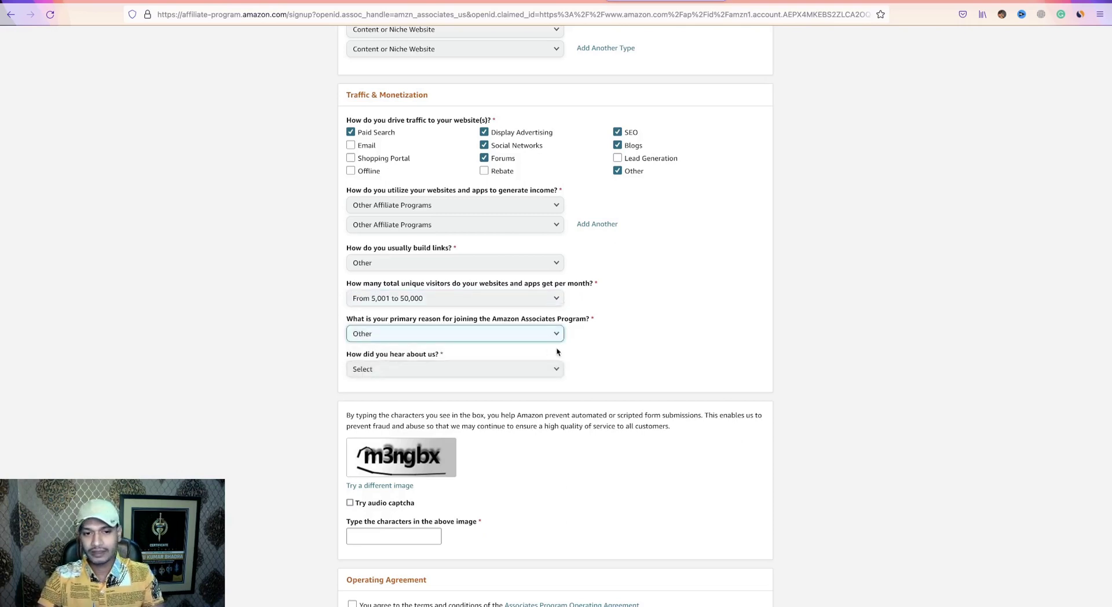
scroll(581, 352, "down", 2)
left_click(507, 310)
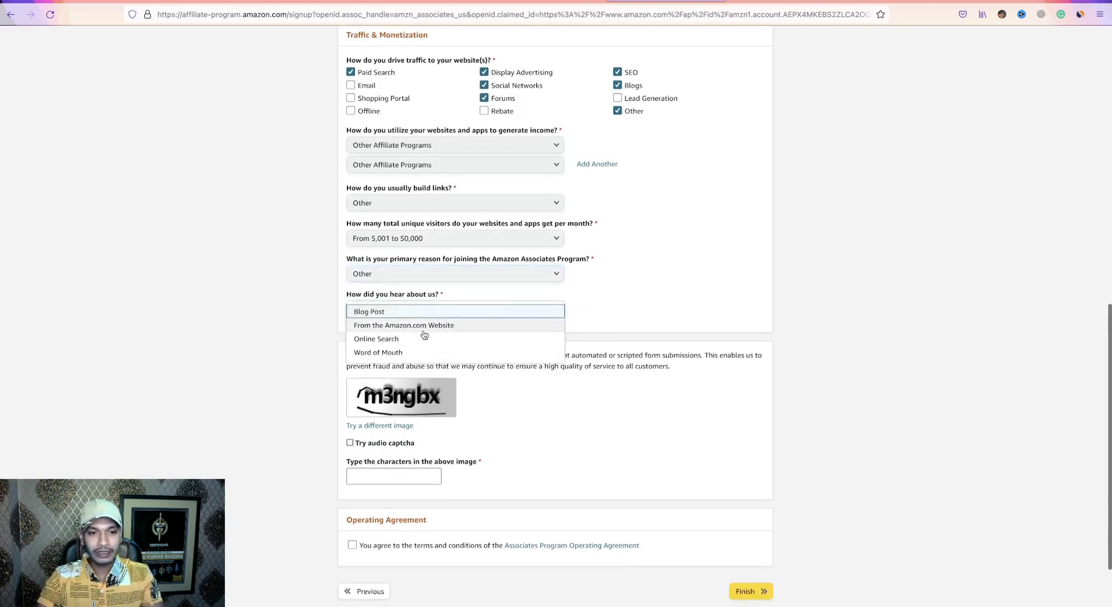
left_click(415, 327)
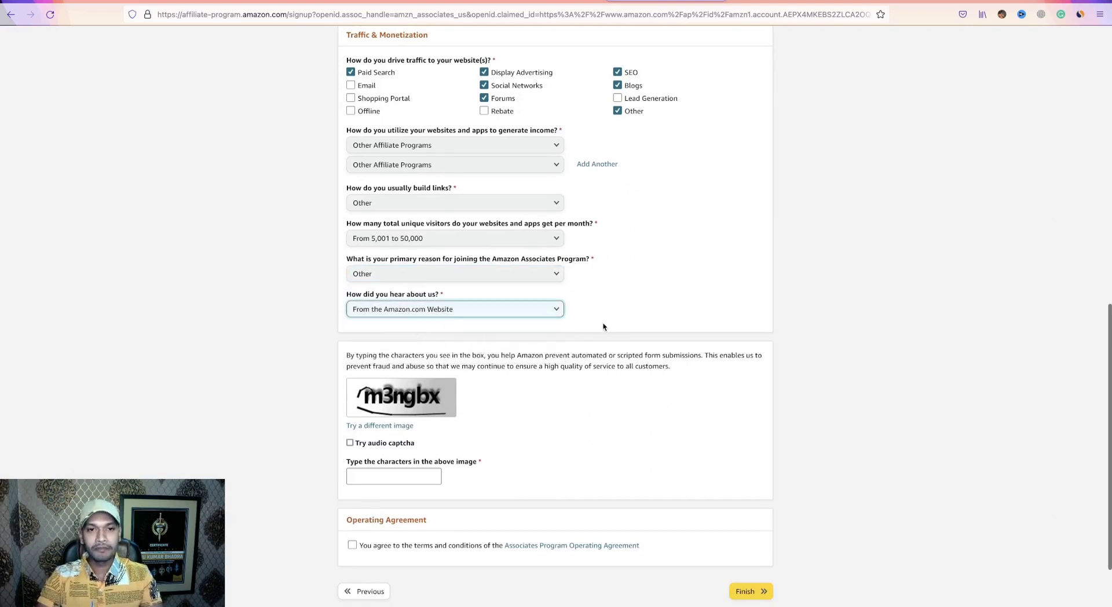
scroll(603, 327, "down", 3)
Enter the captcha characters shown and accept the Associates Program Operating Agreement.
left_click(372, 400)
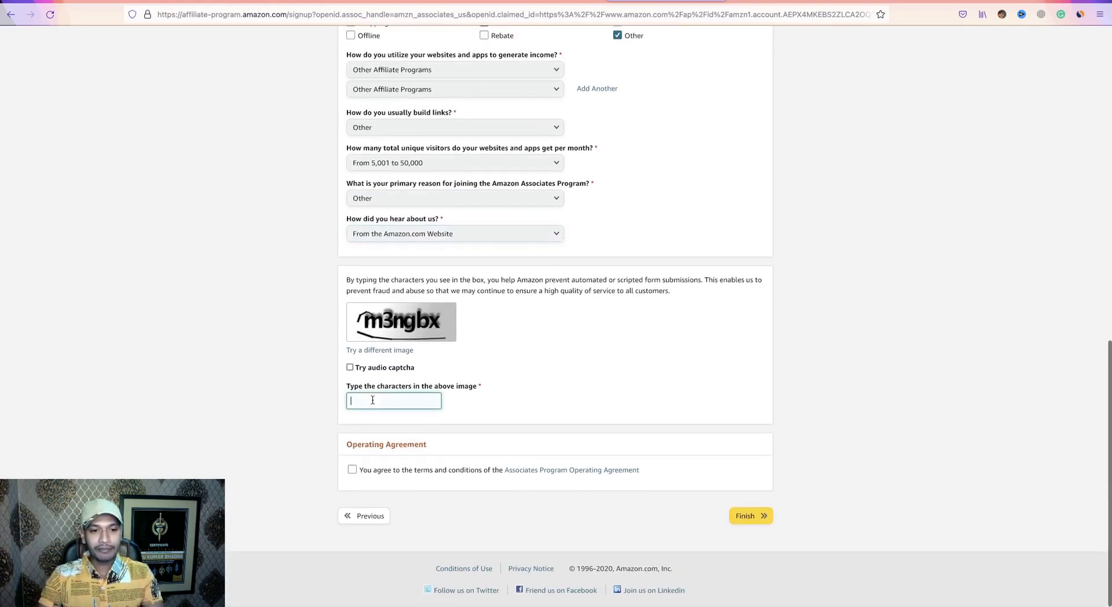
type("m3ngbx")
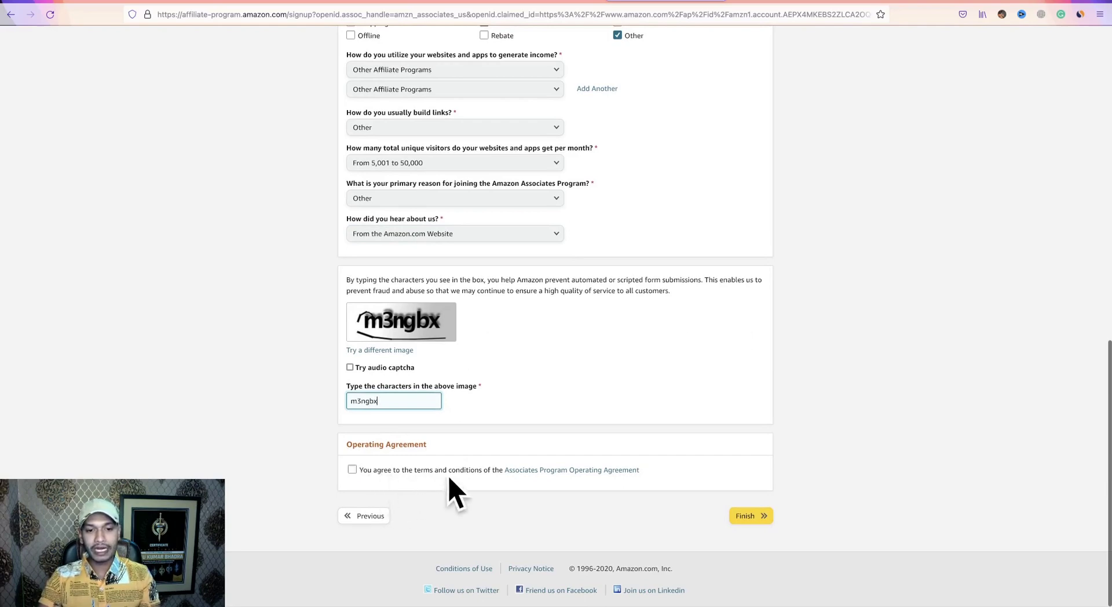
left_click(352, 470)
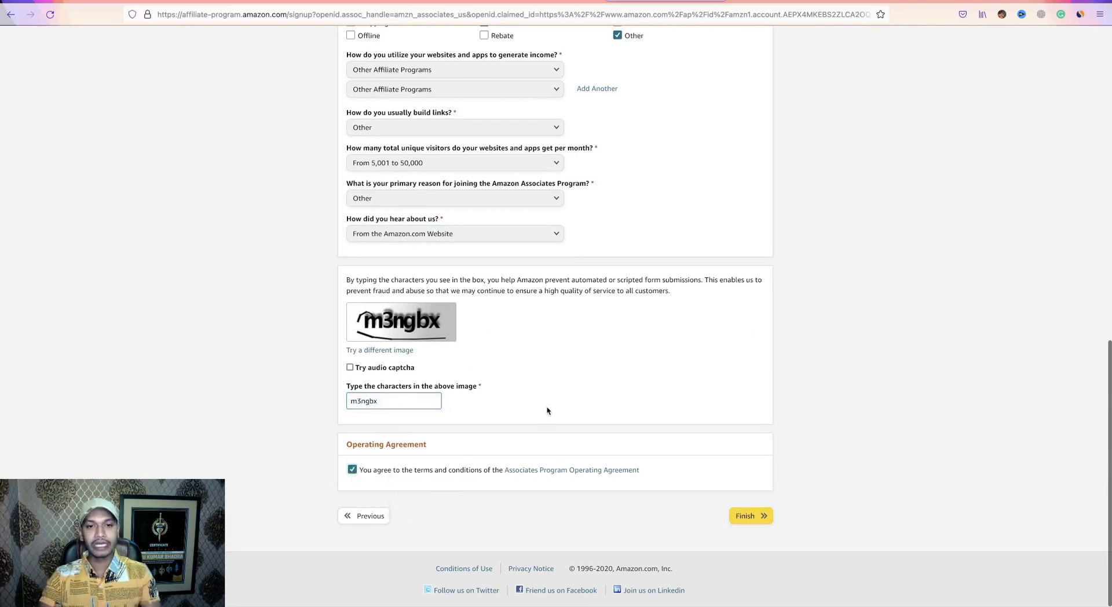
scroll(546, 409, "up", 9)
scroll(547, 409, "up", 3)
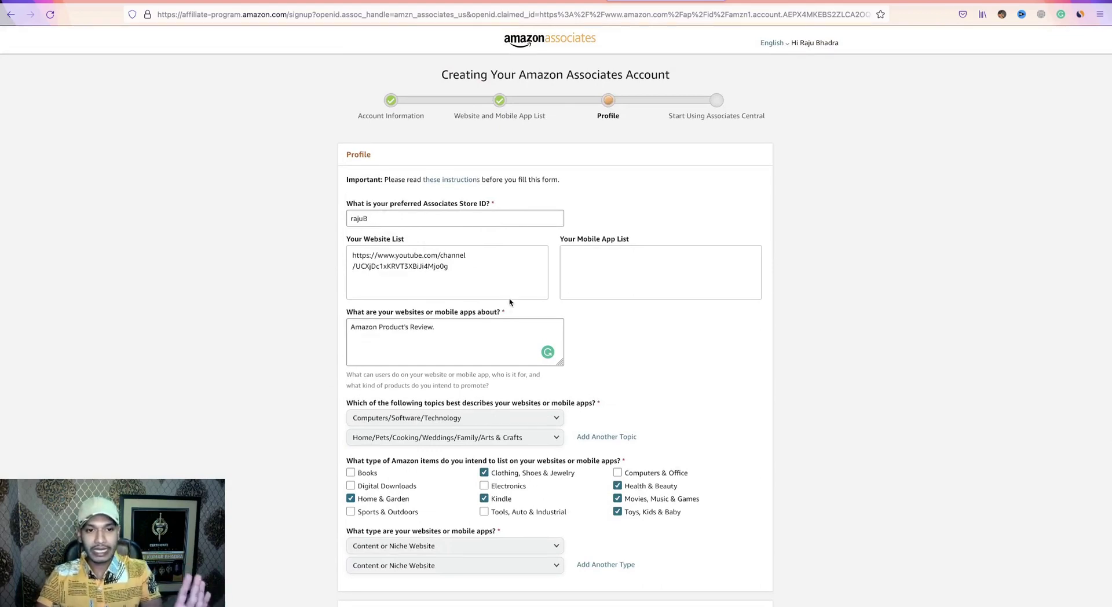
Review the filled-in profile answers and submit the application with Finish.
scroll(508, 293, "down", 3)
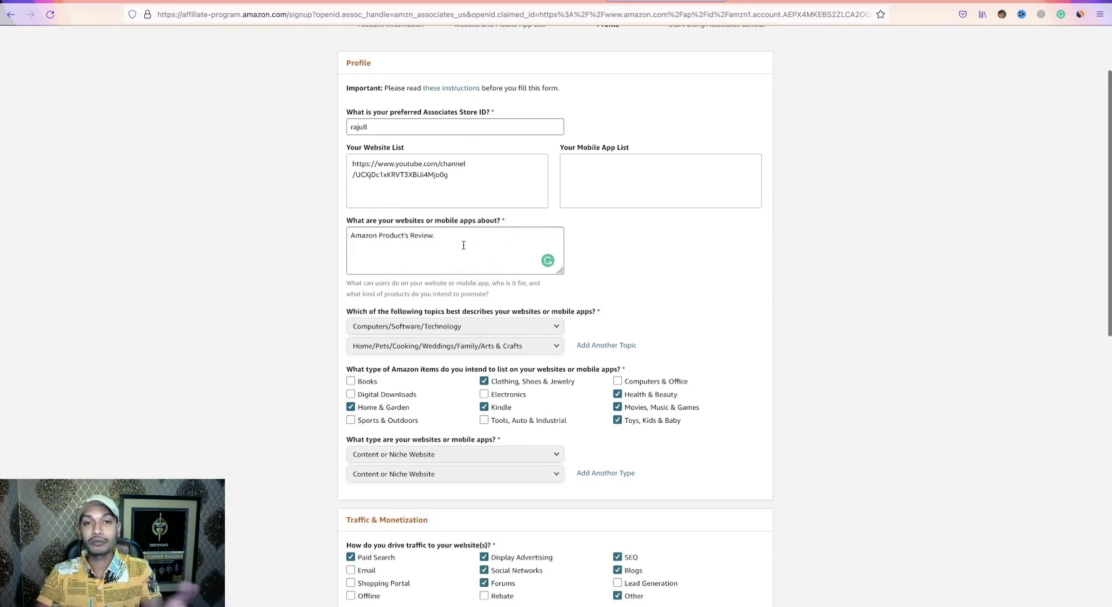
scroll(519, 284, "down", 1)
scroll(519, 283, "down", 3)
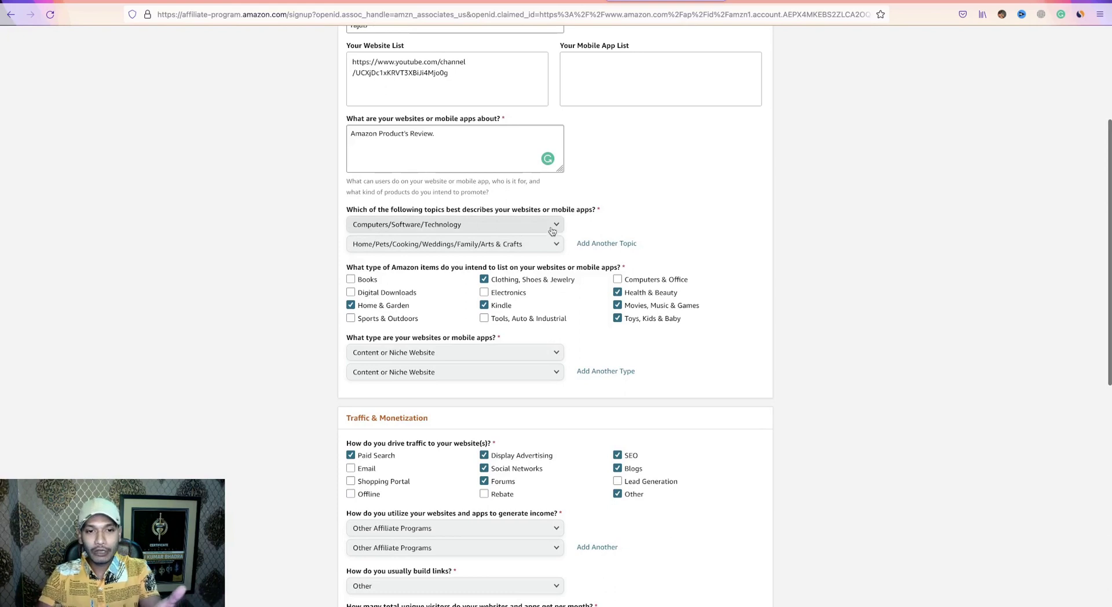
scroll(402, 250, "down", 4)
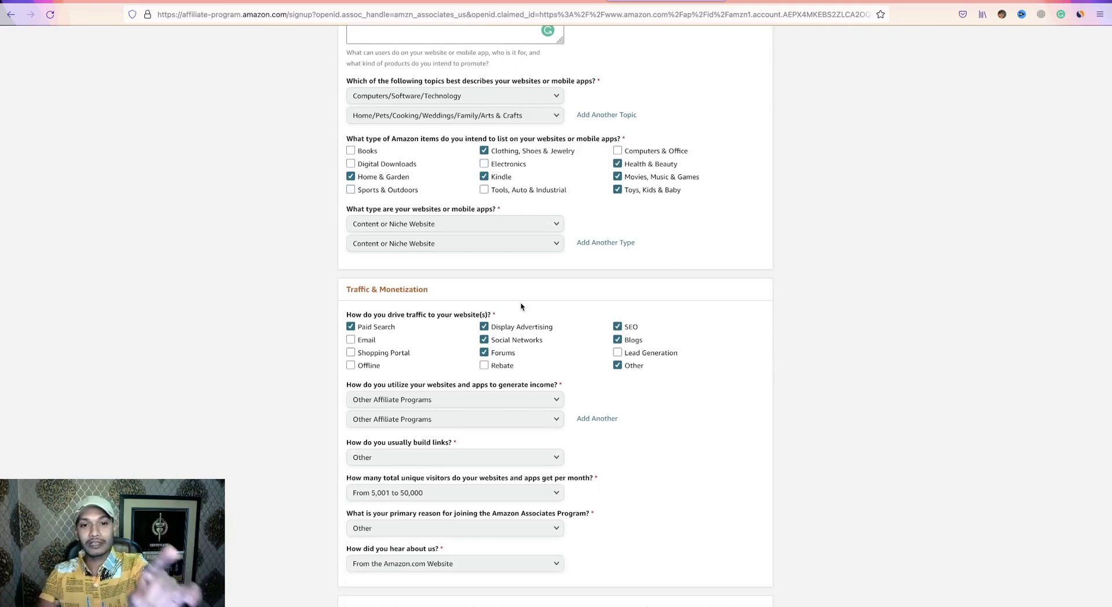
scroll(546, 303, "down", 6)
scroll(546, 303, "down", 4)
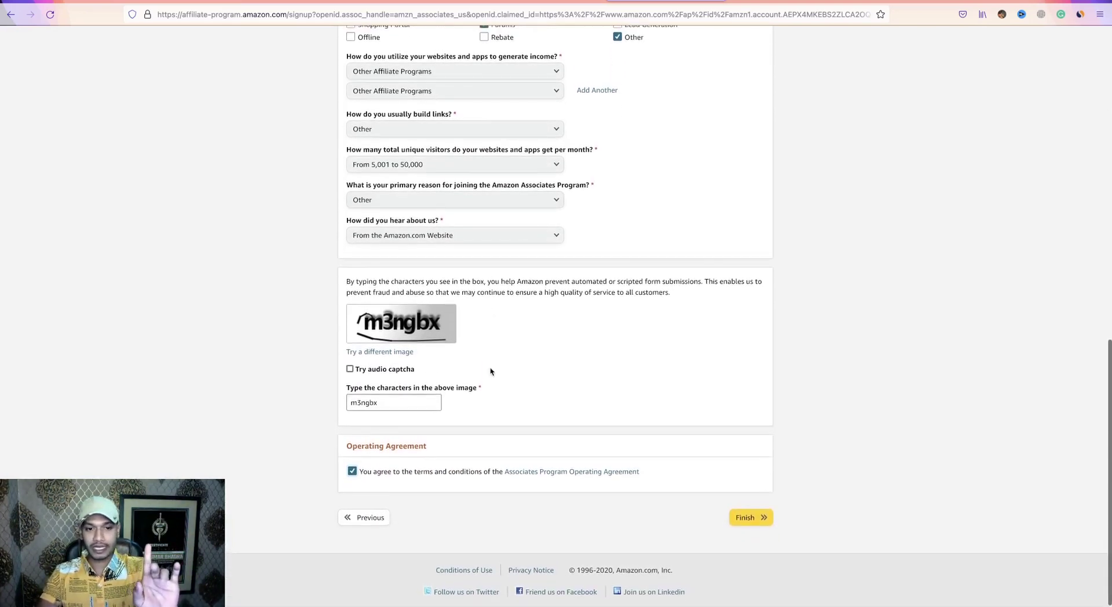
left_click(751, 522)
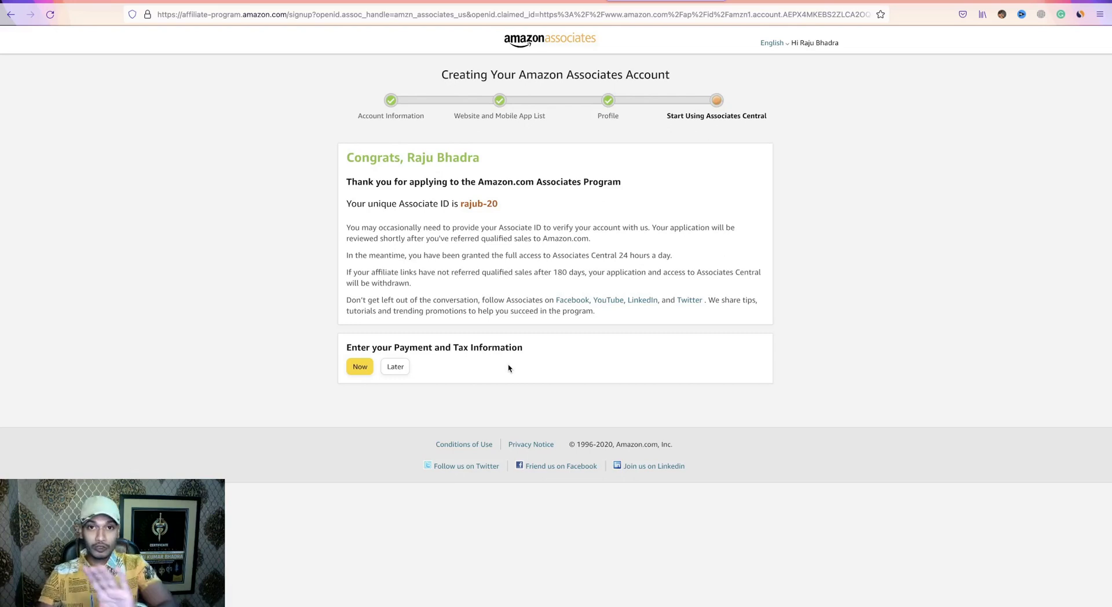
Choose Later to skip entering payment and tax information for now.
left_click(400, 367)
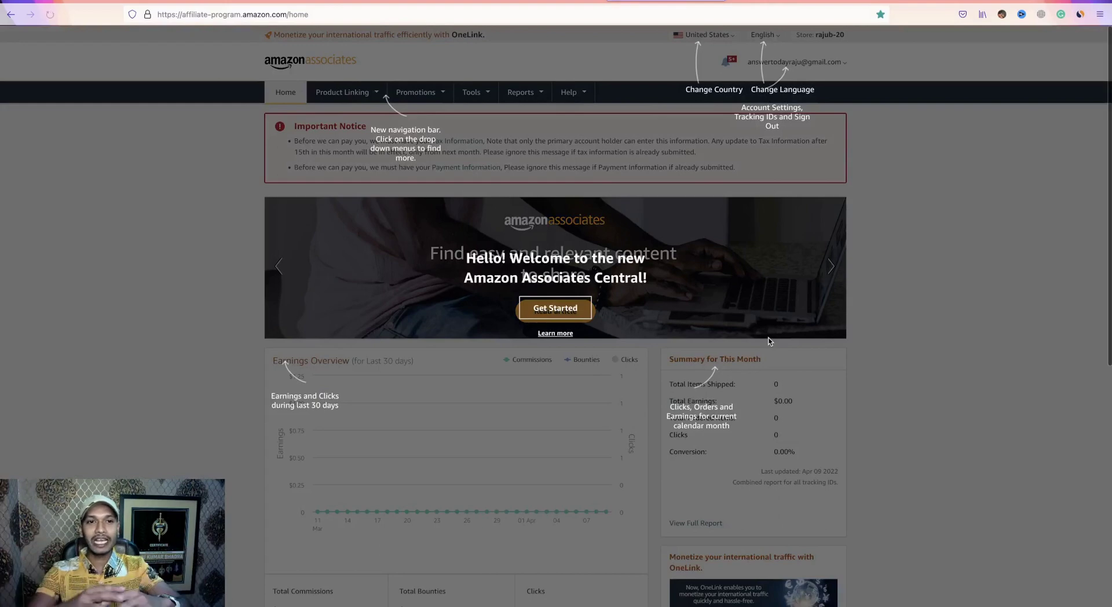
Close the welcome tour overlay, then go to Tools > SiteStripe on the Associates dashboard.
left_click(852, 295)
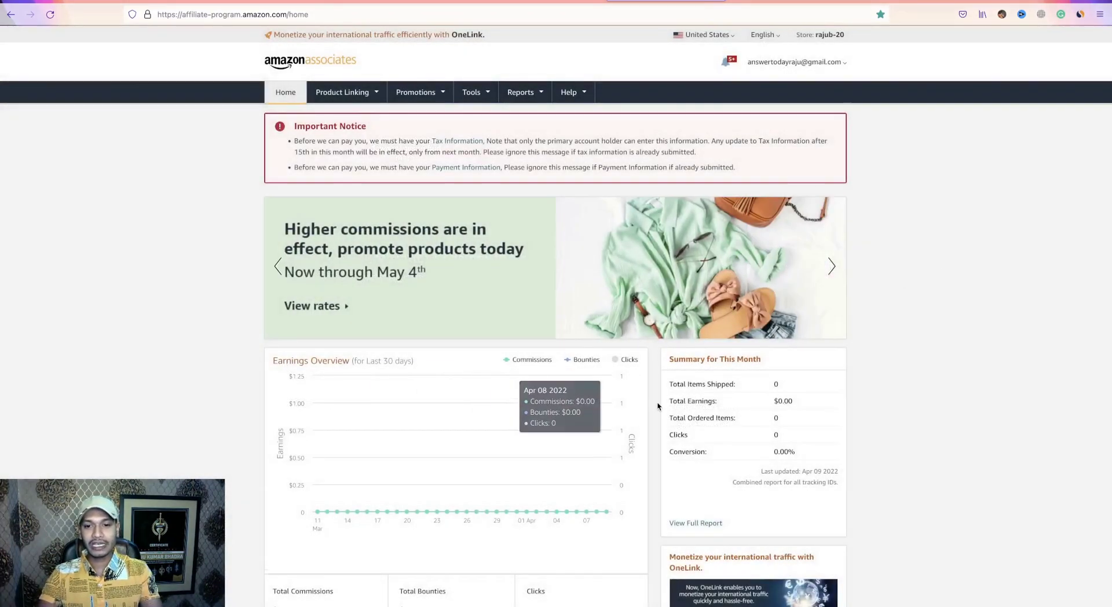
scroll(522, 377, "down", 3)
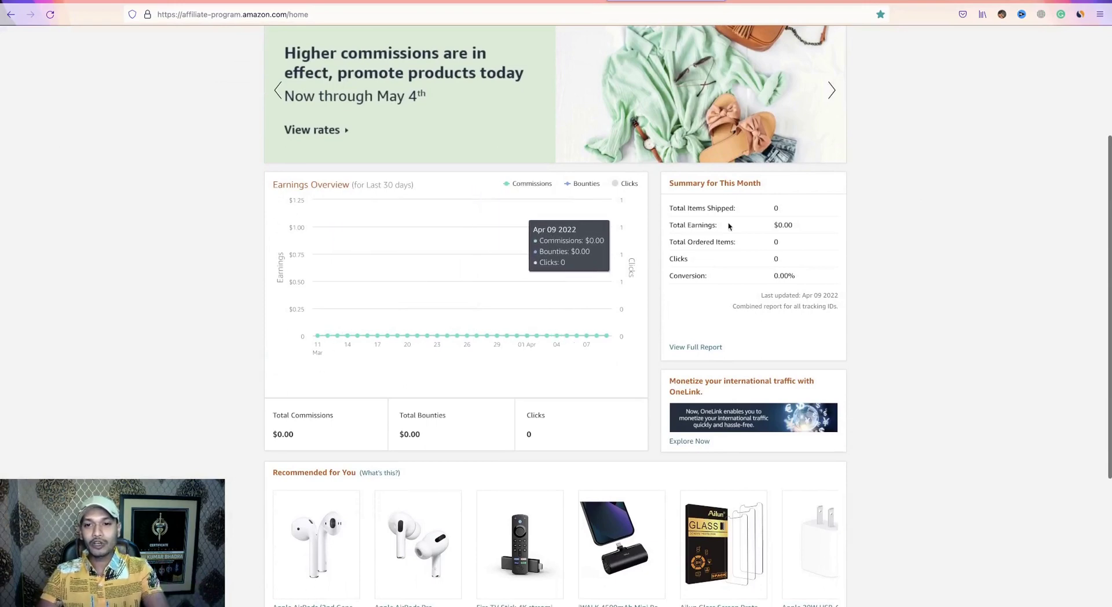
scroll(658, 315, "up", 2)
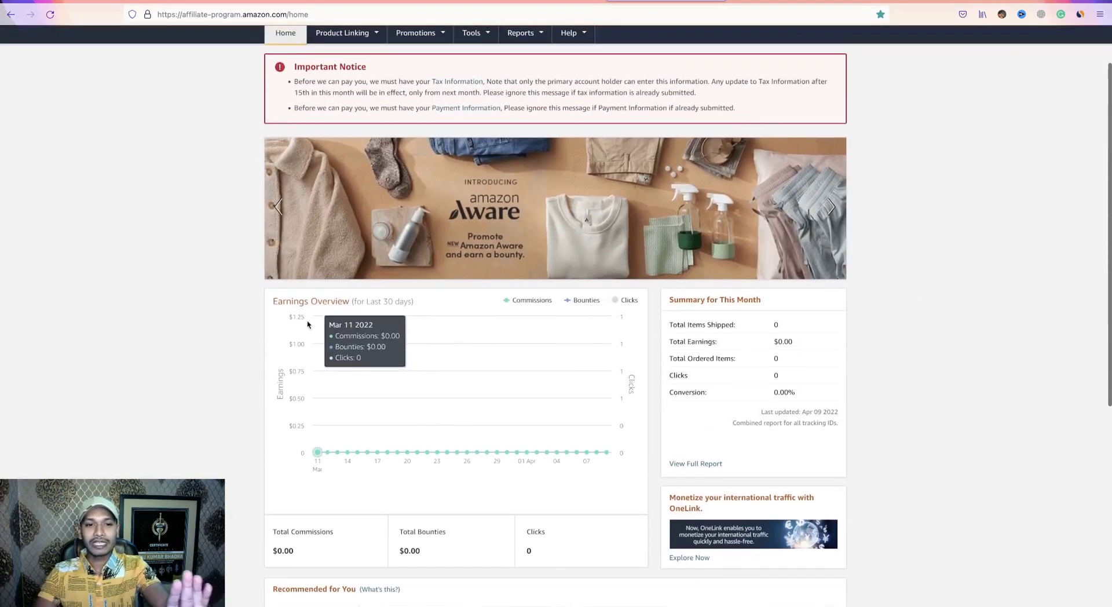
scroll(637, 332, "up", 1)
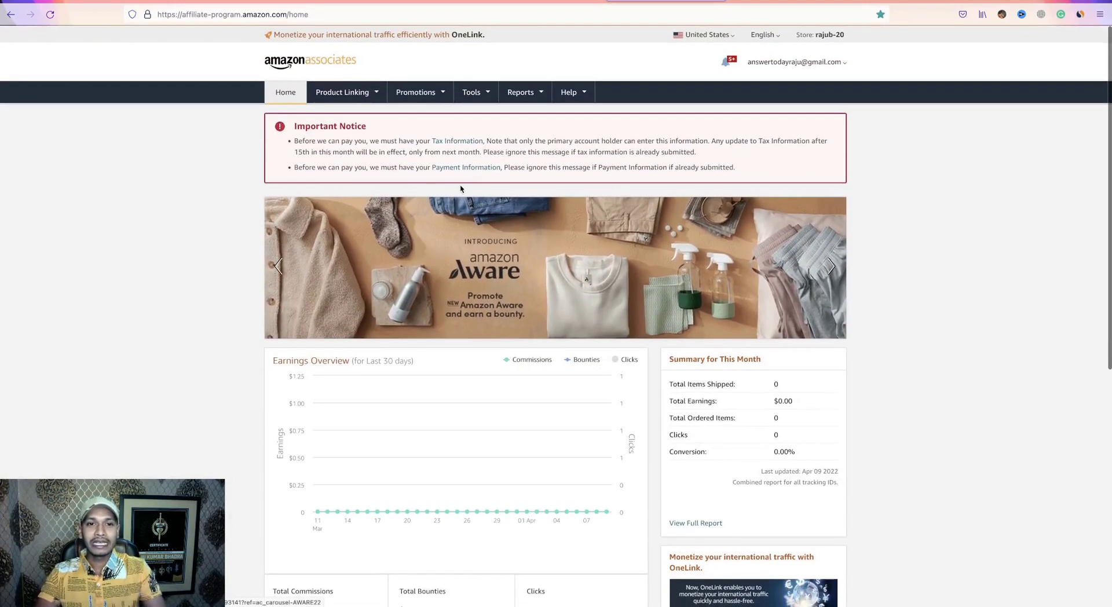
left_click(484, 94)
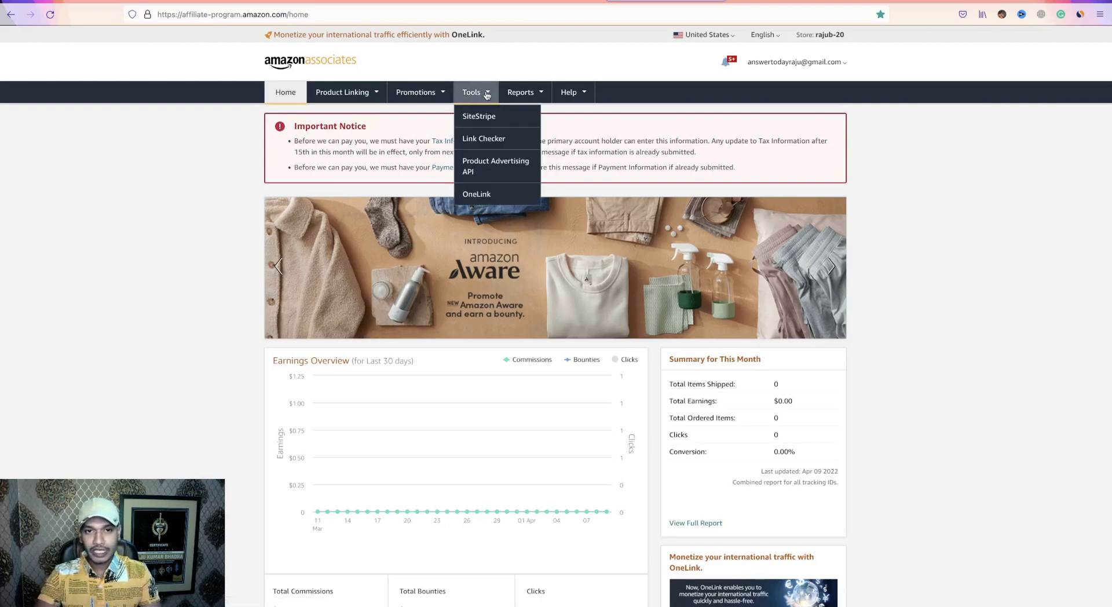
left_click(482, 121)
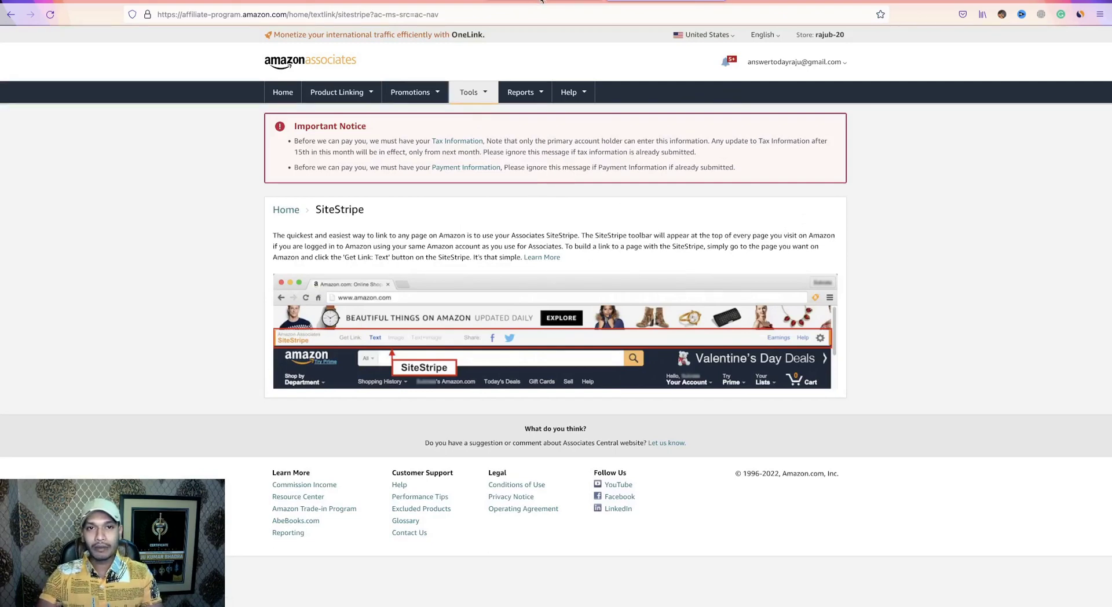
Reload the Amazon.com homepage so the SiteStripe bar appears, keeping the existing delivery location.
left_click(524, 7)
left_click(255, 18)
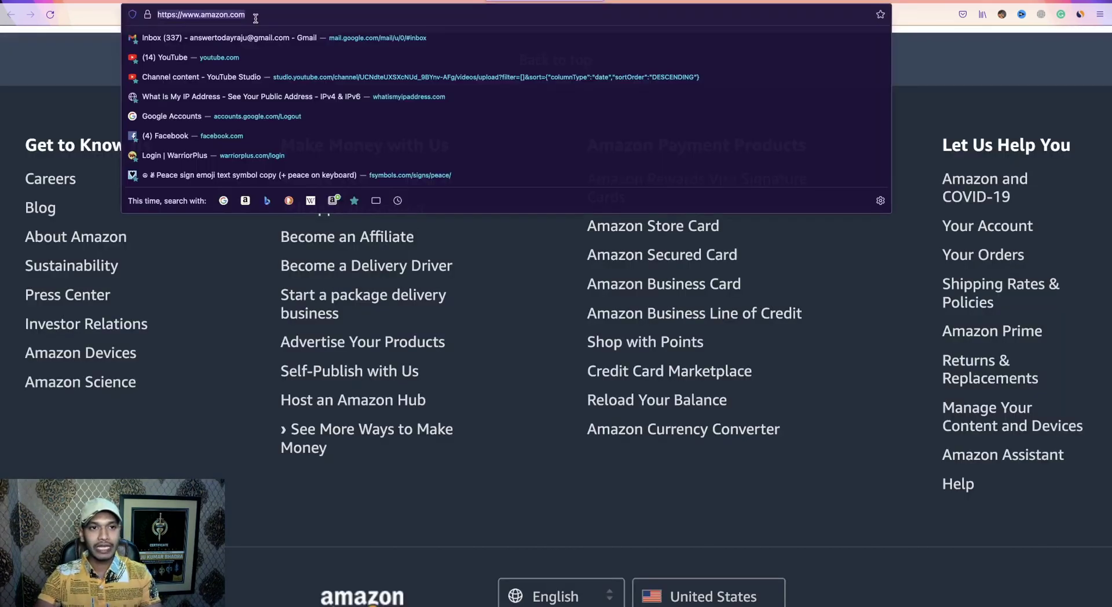
key("Return")
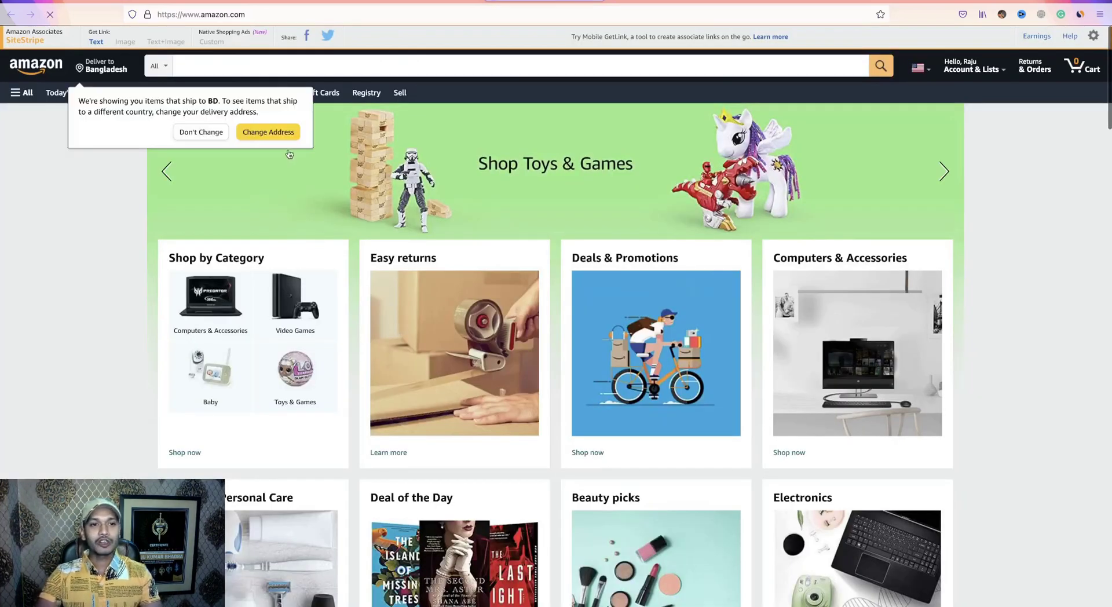
left_click(212, 134)
scroll(686, 497, "down", 3)
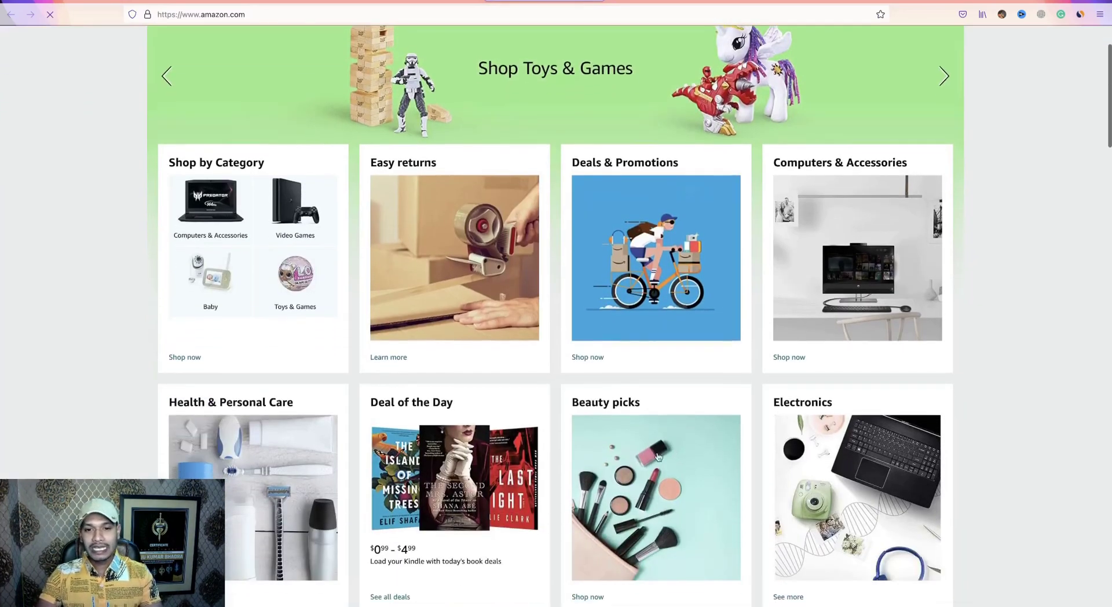
scroll(480, 254, "down", 20)
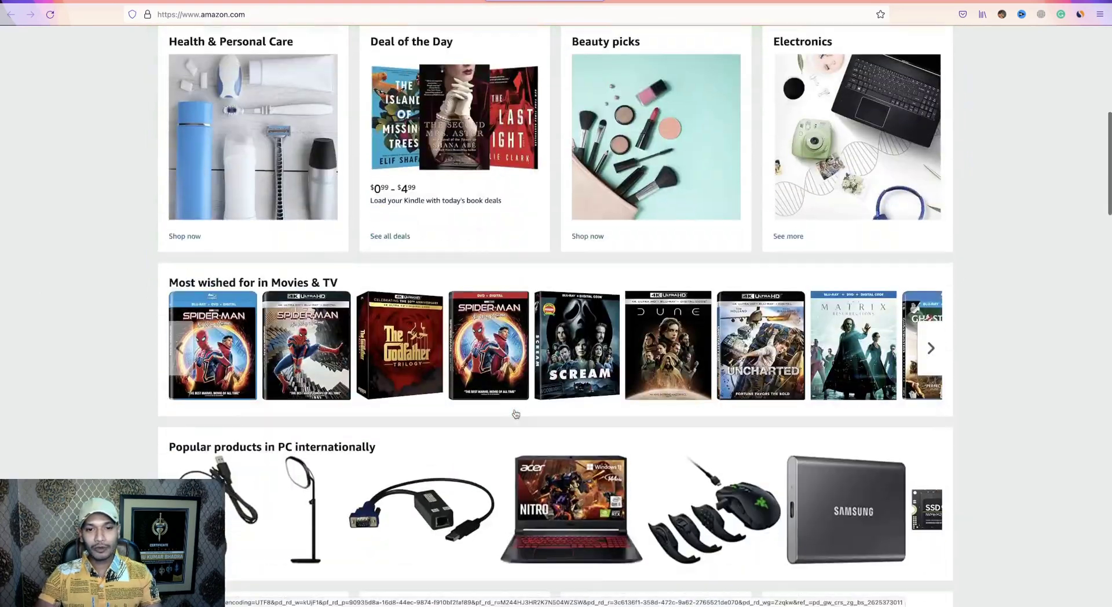